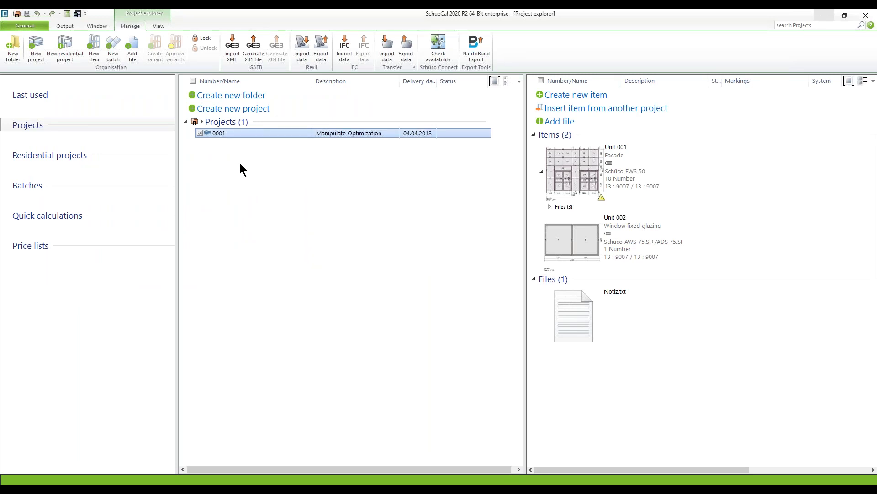
Select project 0001 and its facade item Unit 001.
left_click(564, 167)
left_click(480, 174)
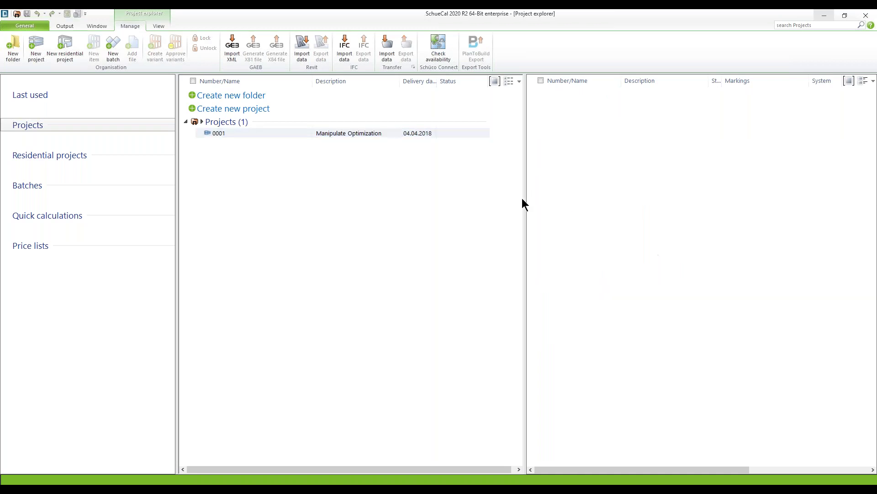
left_click(450, 136)
left_click(560, 154)
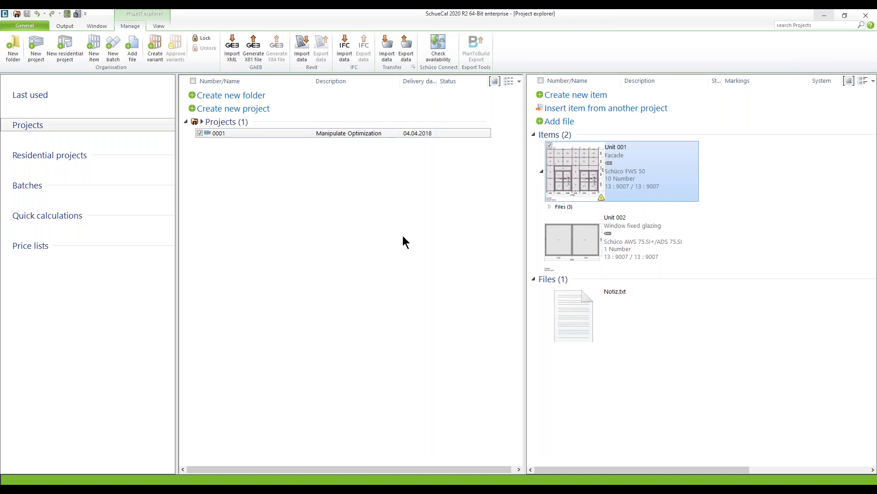
Open the optimisation settings from the output options and check which units belong to the group Facade Mullin and Transom - Optimize.
left_click(63, 27)
left_click(429, 50)
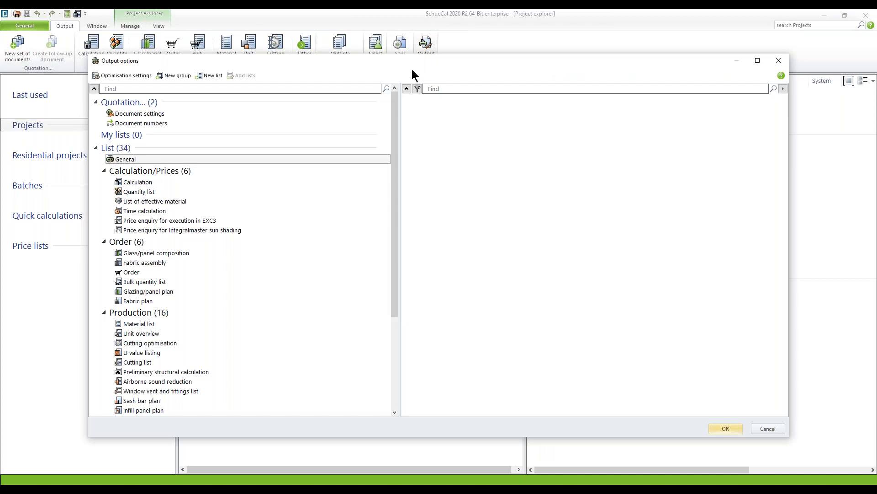
left_click(125, 75)
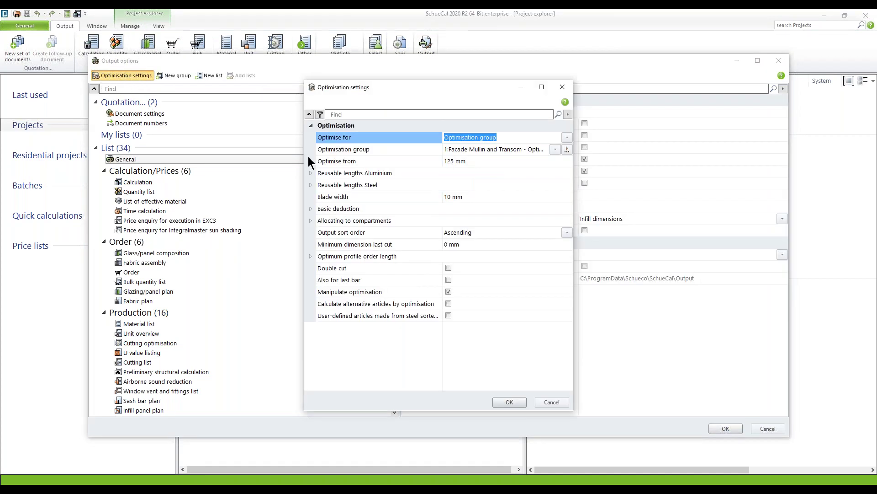
left_click_drag(574, 188, 640, 185)
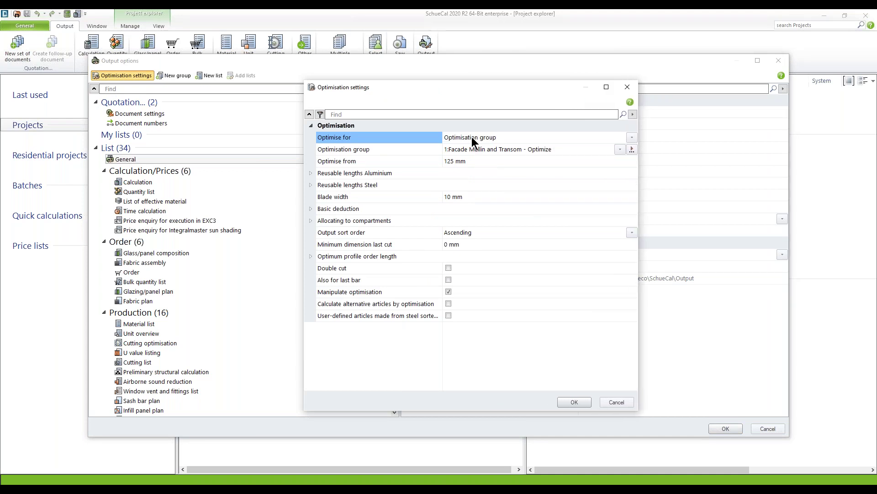
left_click(632, 149)
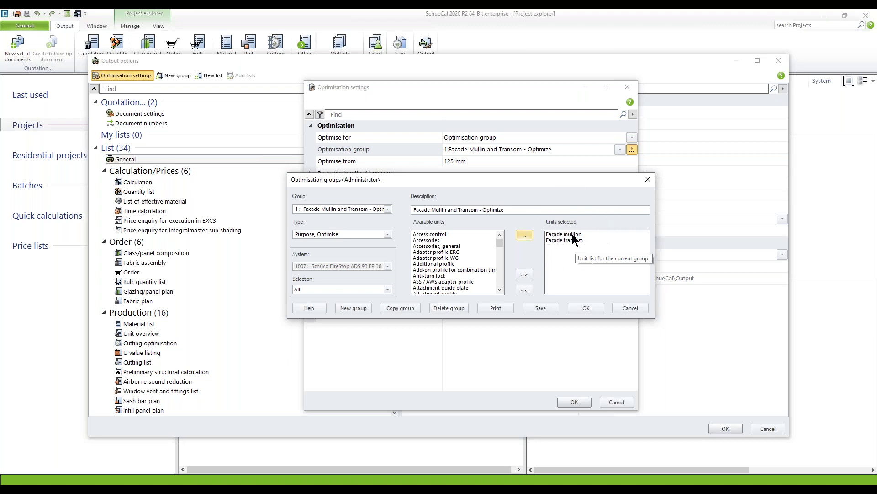
left_click(572, 235)
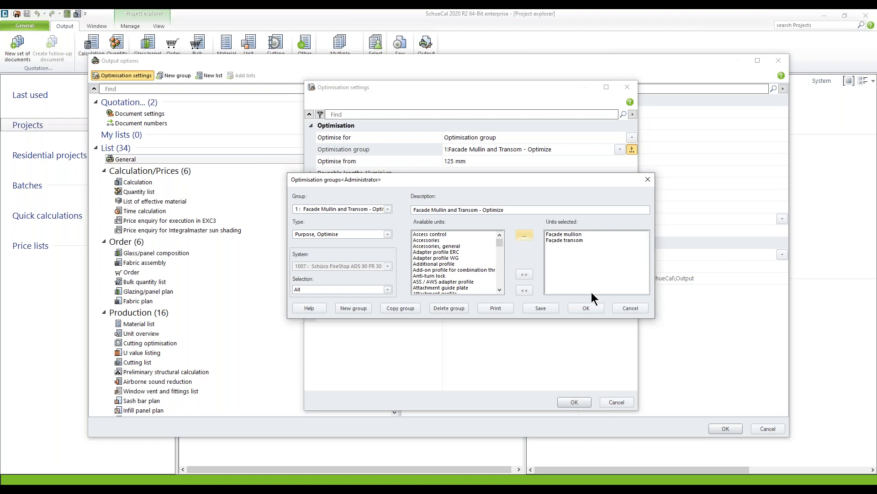
left_click(595, 305)
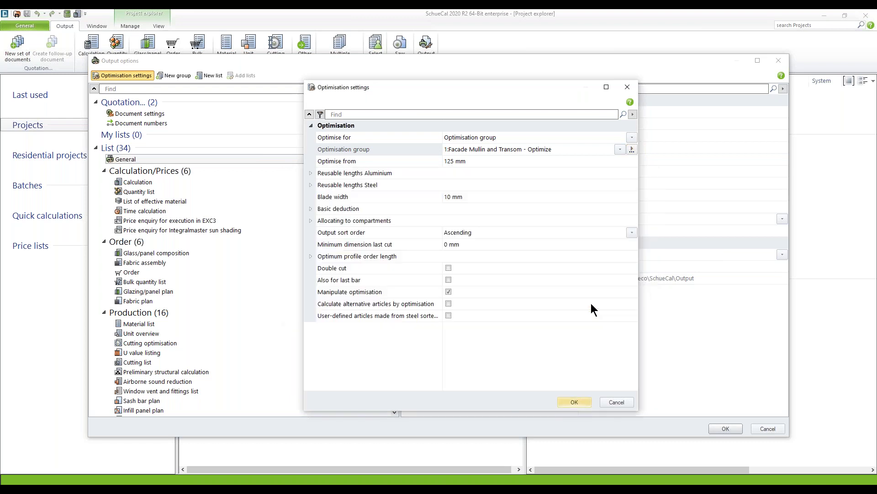
Make sure Manipulate optimisation is enabled, and accept the optimisation settings and the output options.
left_click(375, 293)
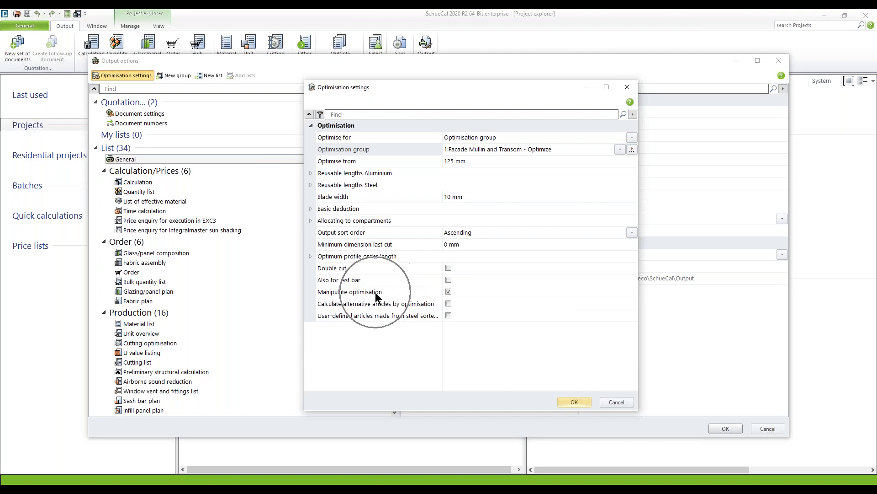
left_click(450, 293)
left_click(451, 294)
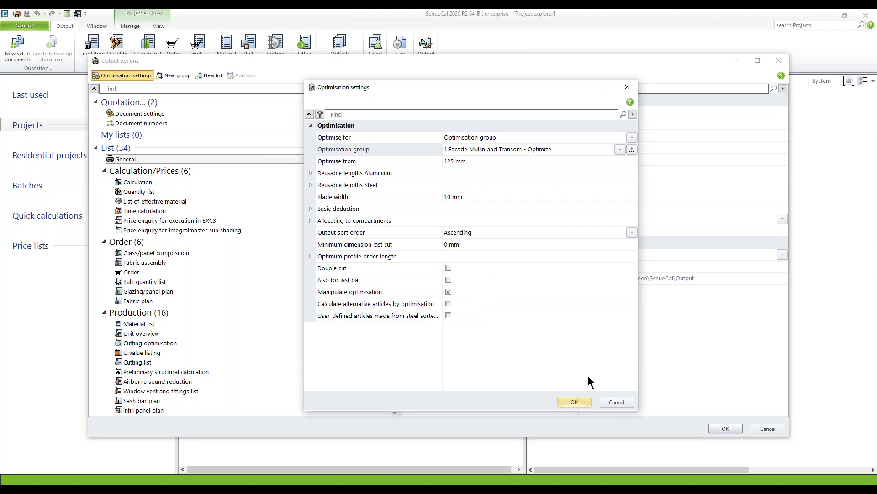
left_click(574, 402)
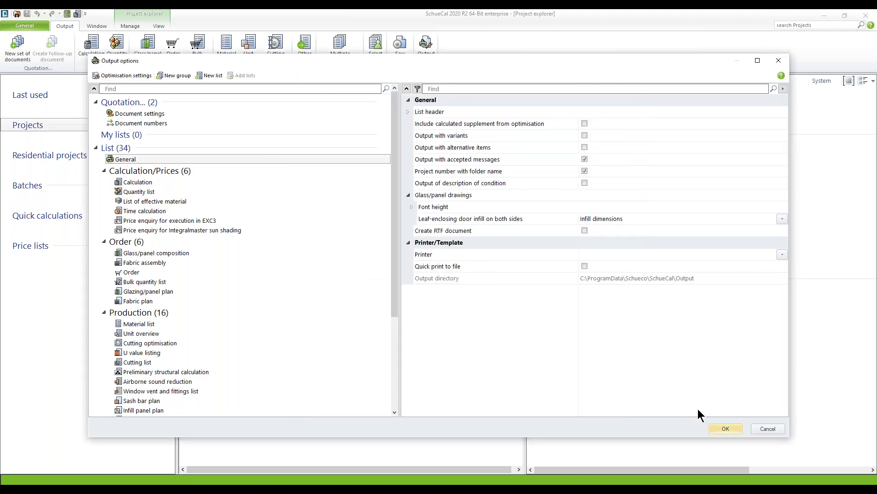
left_click(726, 428)
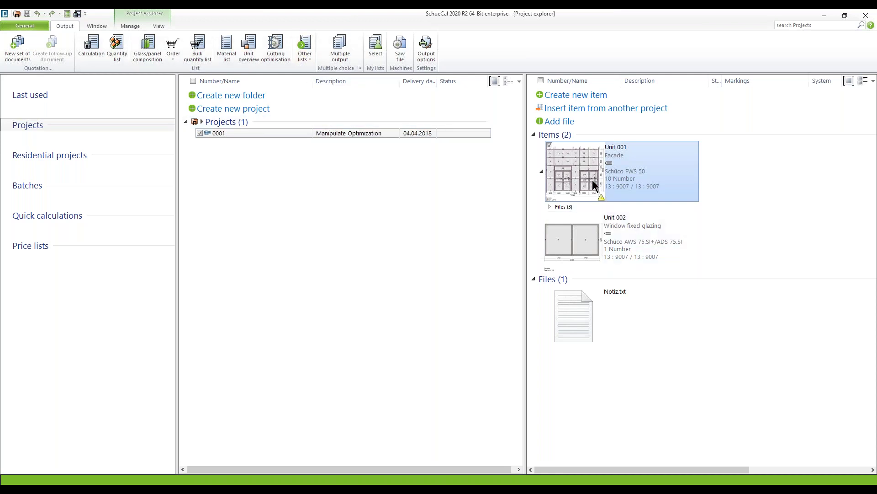
Output the cutting optimisation for Unit 001 with the existing output options.
left_click(274, 50)
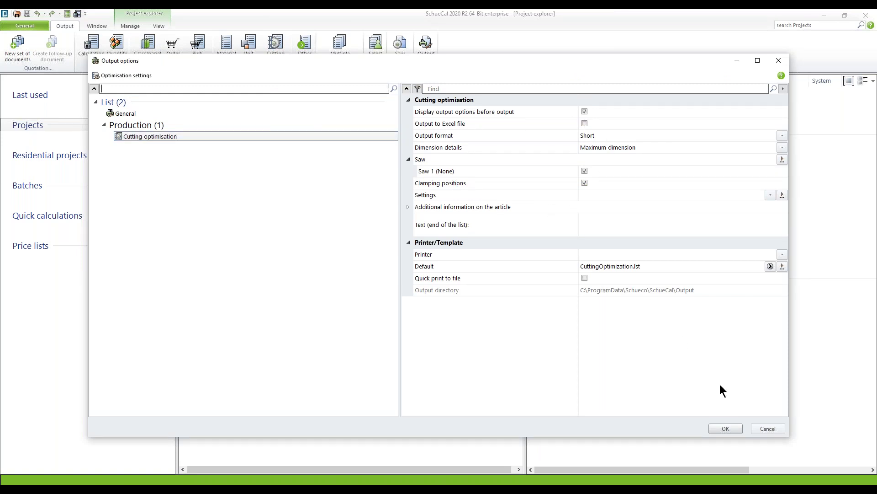
left_click(726, 428)
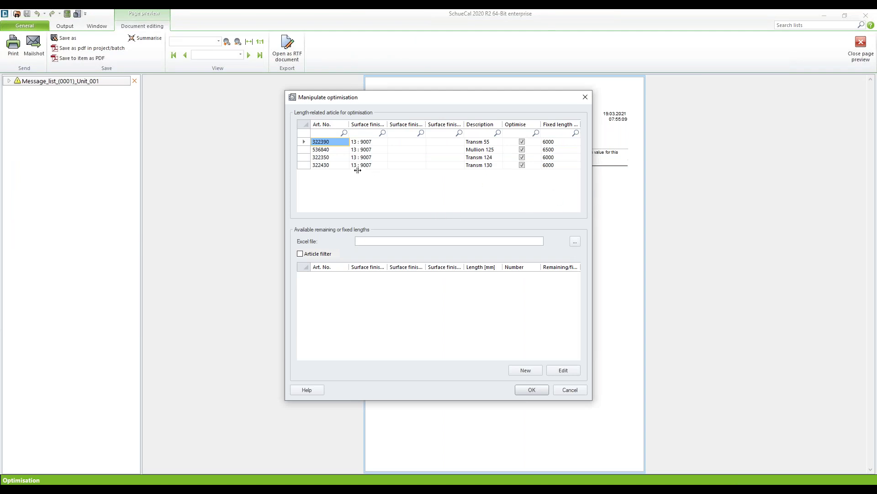
left_click(336, 97)
Set the fixed length of Mullion 125 to 5050, exclude Transm 124 from the optimisation, and confirm the manipulation.
left_click(559, 150)
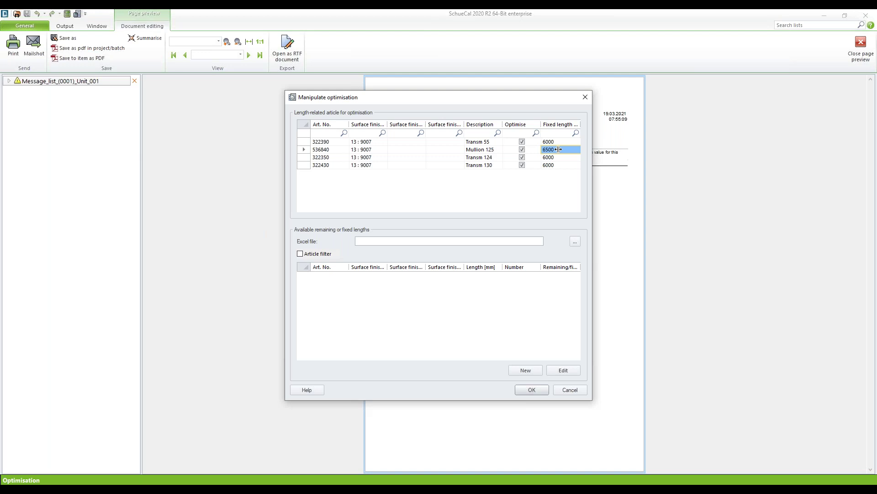
type("50")
left_click(521, 158)
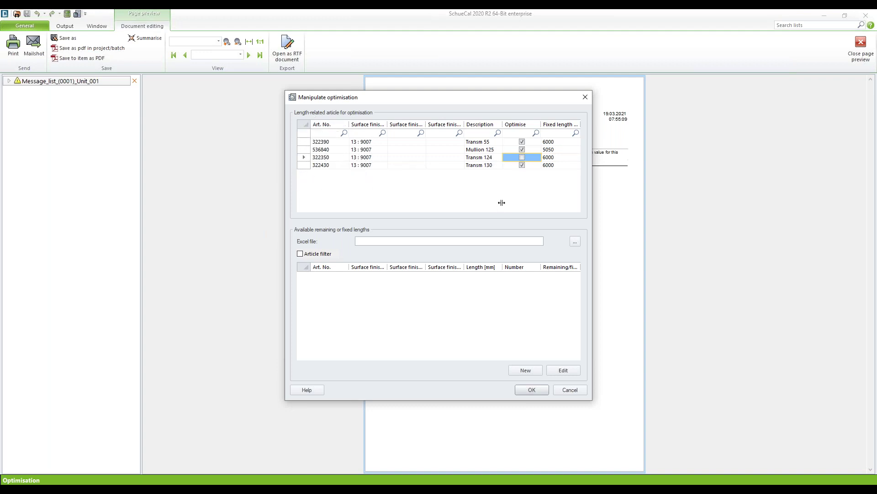
left_click(530, 390)
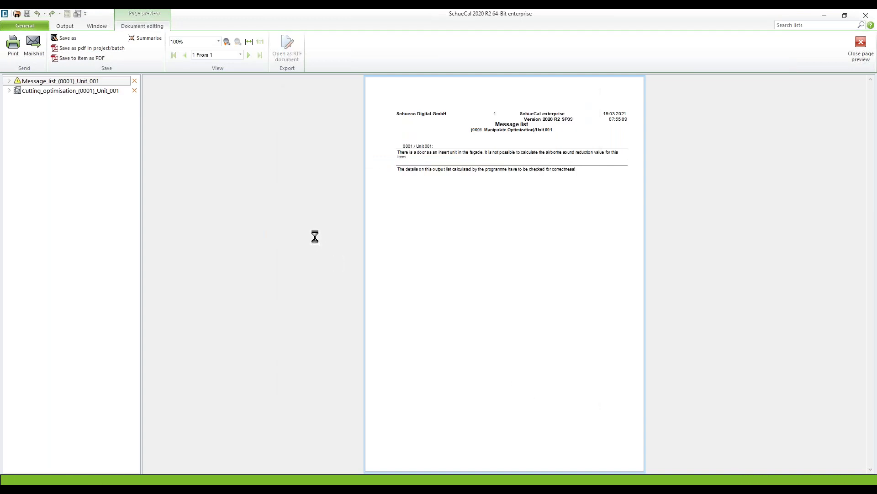
Open the first page of the cutting optimisation list and check the article and bar length of Transm 55.
left_click(10, 90)
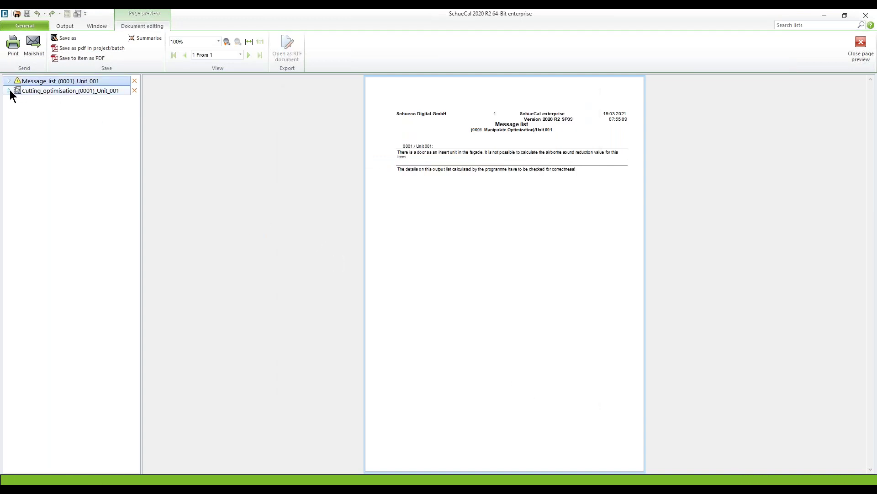
left_click(49, 132)
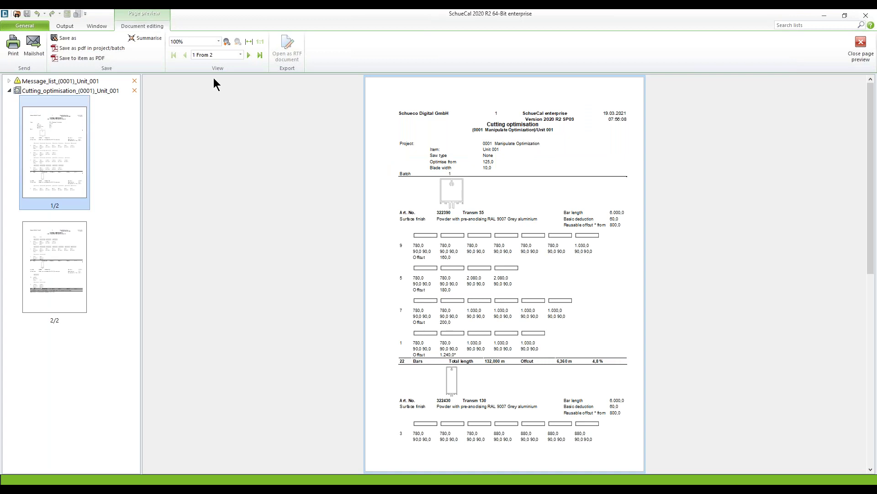
left_click(226, 42)
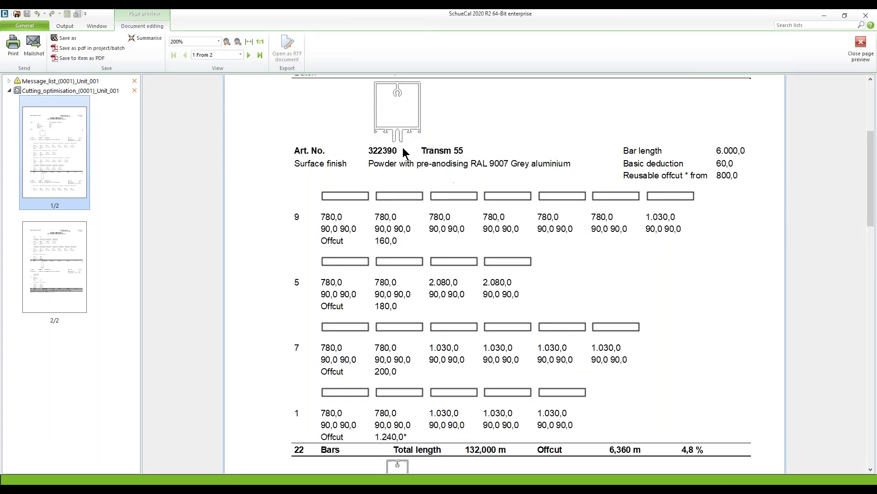
left_click(440, 154)
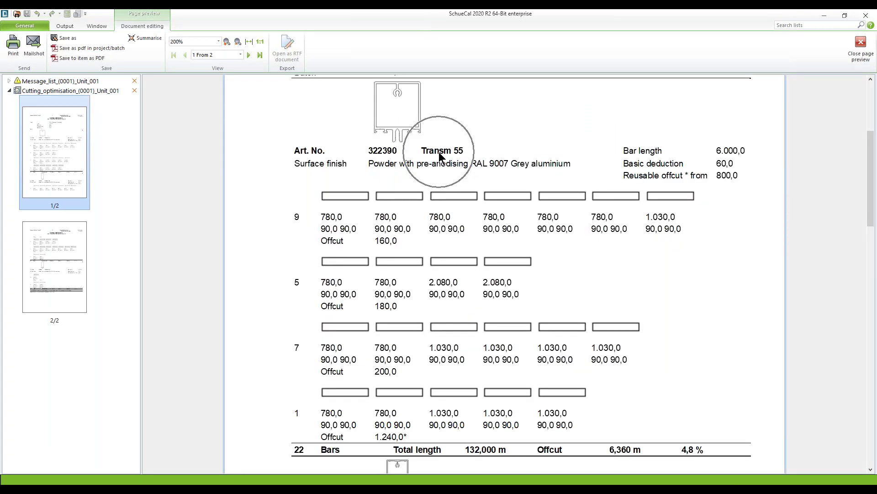
left_click(441, 158)
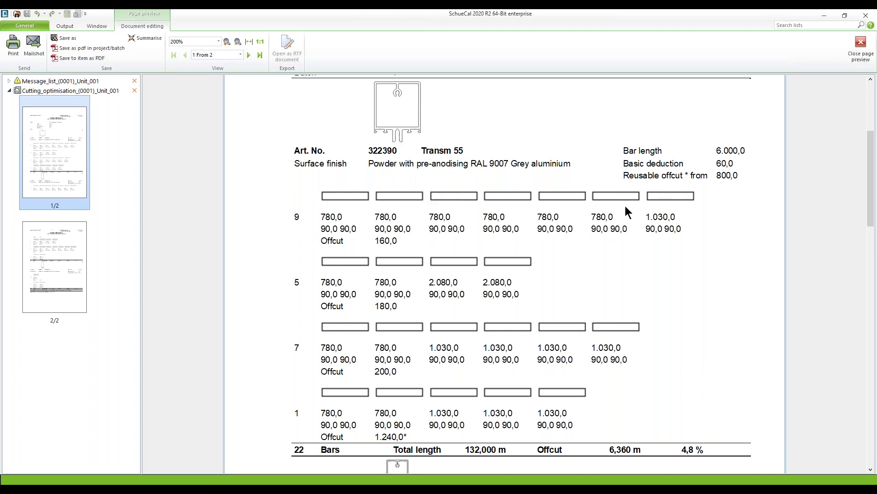
left_click(729, 155)
Examine the bar length, cuts and offcuts of Mullion 125 in the cutting optimisation list, and close the page preview.
scroll(656, 245, "down", 1)
scroll(657, 245, "down", 7)
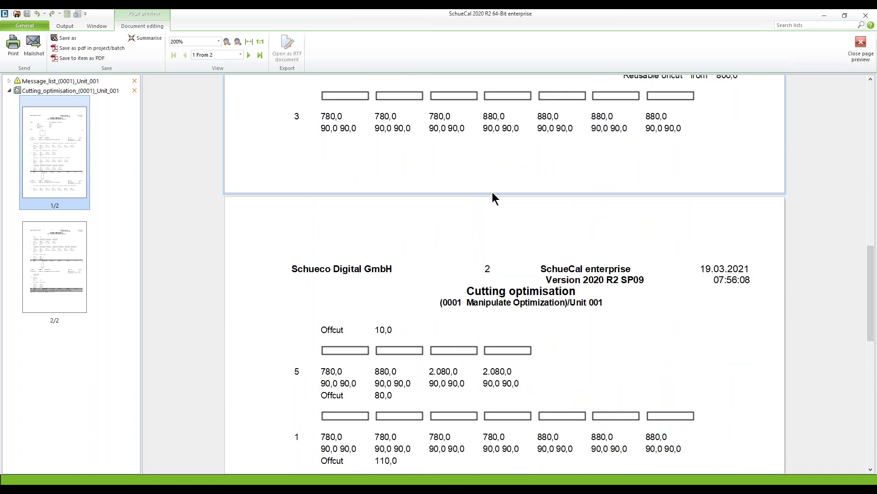
scroll(492, 193, "down", 5)
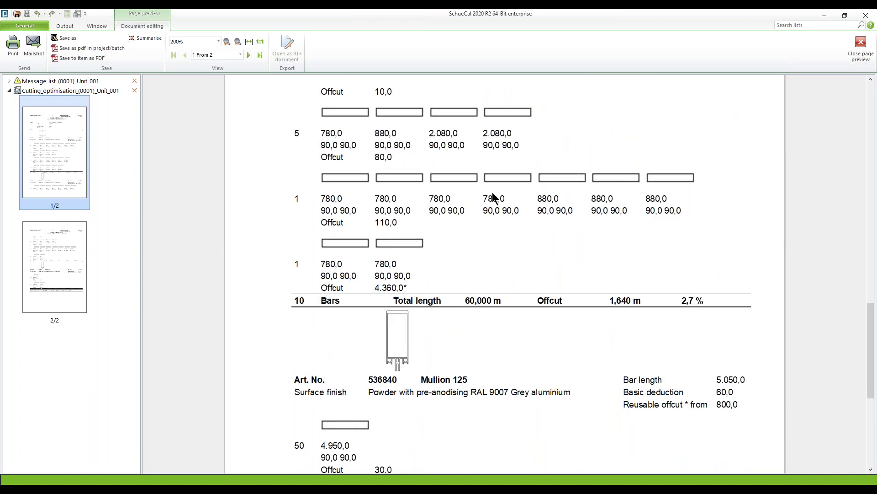
scroll(492, 192, "down", 4)
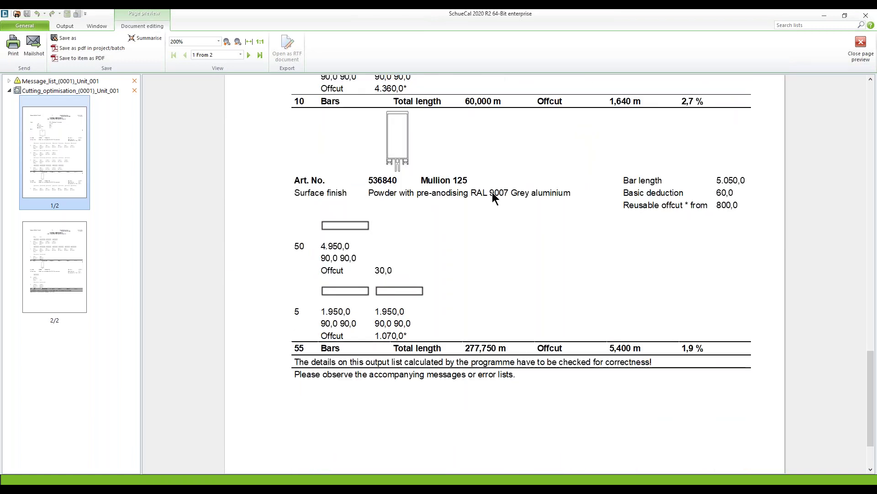
left_click(396, 185)
left_click(715, 181)
left_click(306, 247)
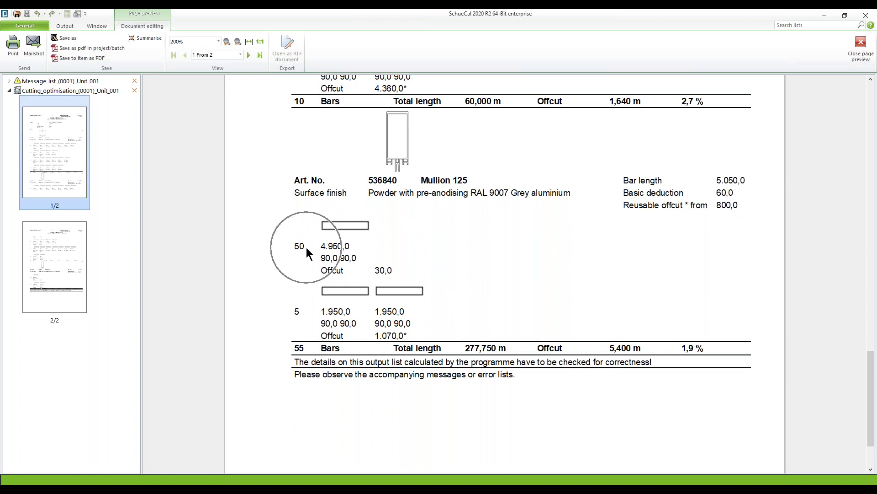
left_click(326, 315)
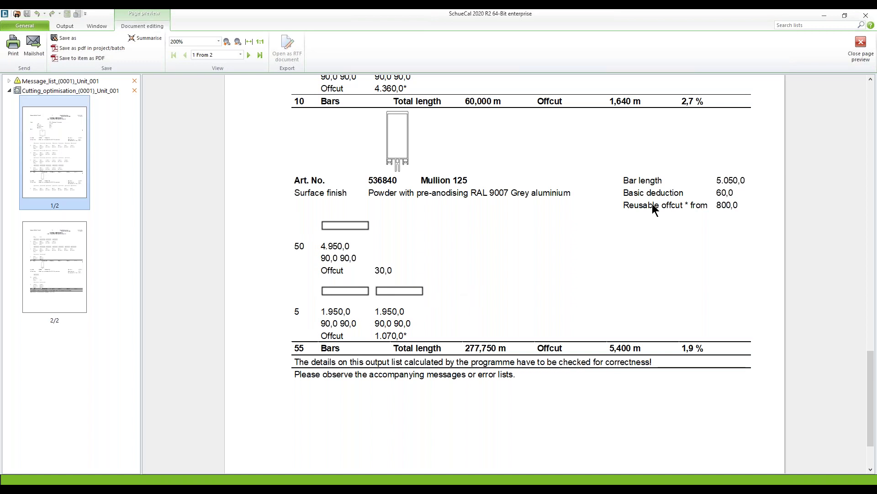
left_click(856, 50)
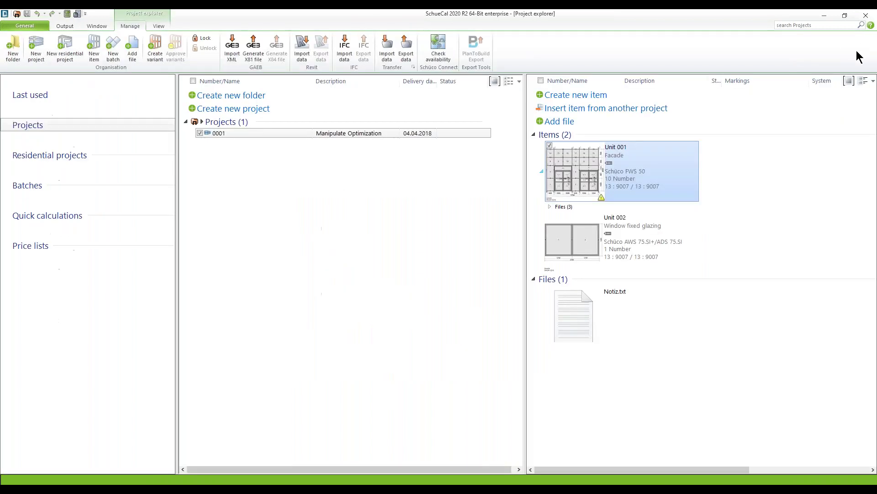
Output the bulk quantity list for Unit 001 with the existing output options.
left_click(619, 182)
left_click(620, 183)
left_click(62, 29)
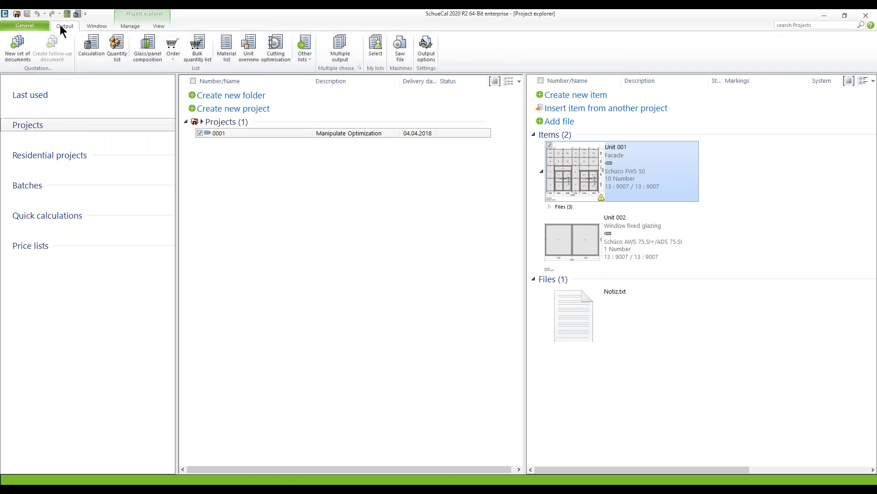
left_click(205, 49)
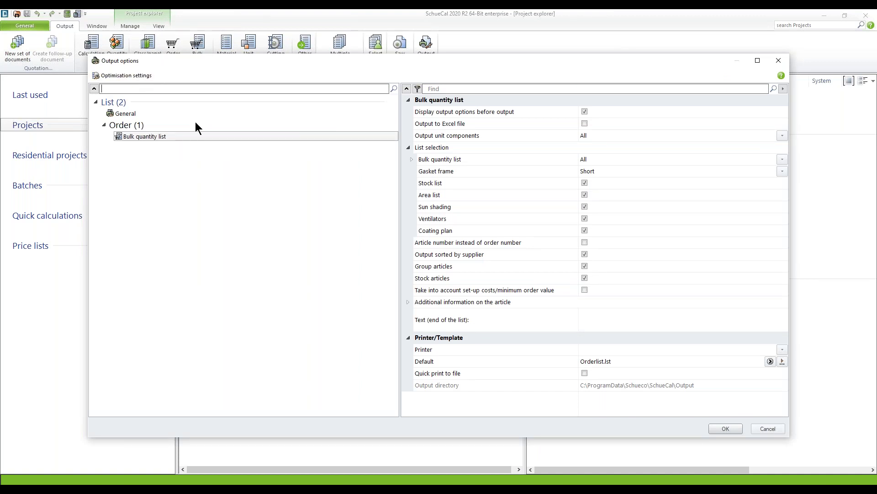
left_click(734, 428)
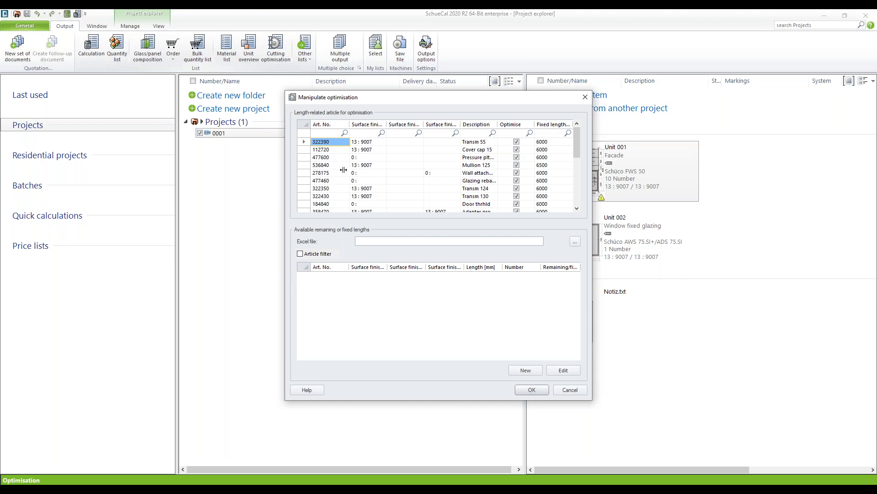
For the bulk quantity list, set the fixed length of Mullion 125 to 5050, exclude Transm 55 from the optimisation, and confirm.
mouse_move(576, 147)
left_mouse_down()
mouse_move(581, 200)
mouse_move(577, 141)
left_mouse_up()
left_click(555, 166)
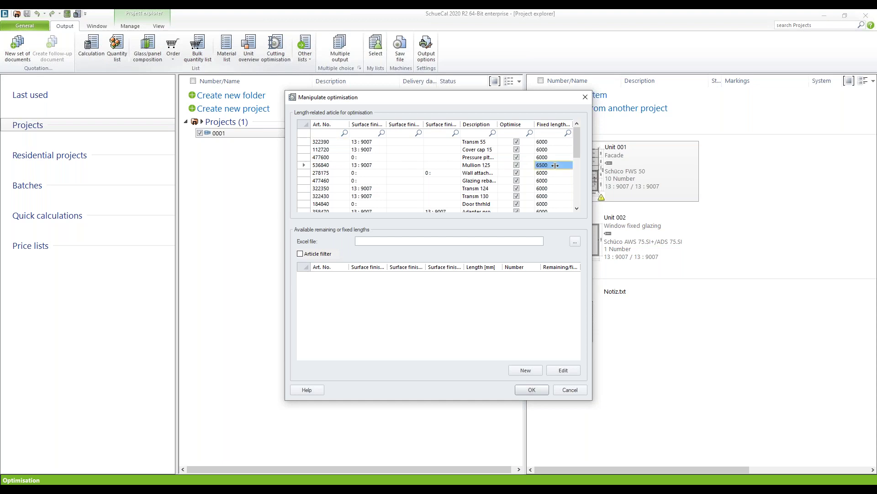
type("505")
left_click(516, 142)
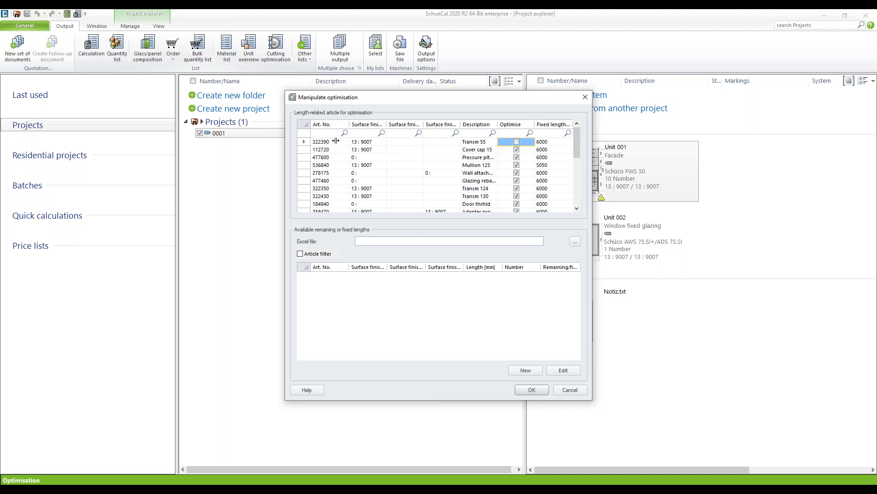
left_click(532, 389)
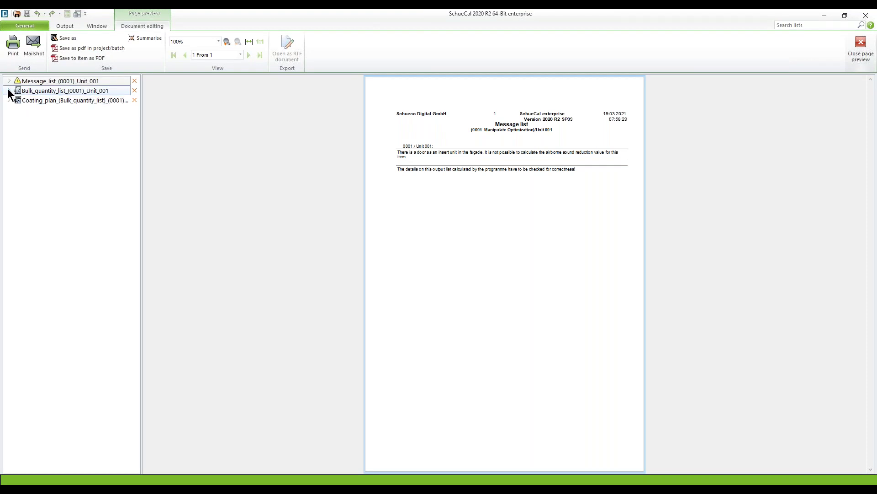
Open the first page of the bulk quantity list for Unit 001 and read through the profile entries to the second page.
left_click(9, 91)
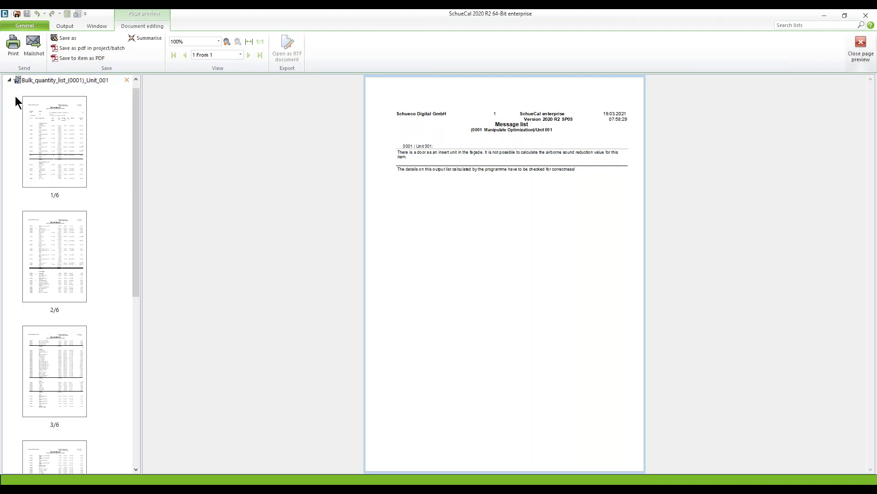
left_click(47, 125)
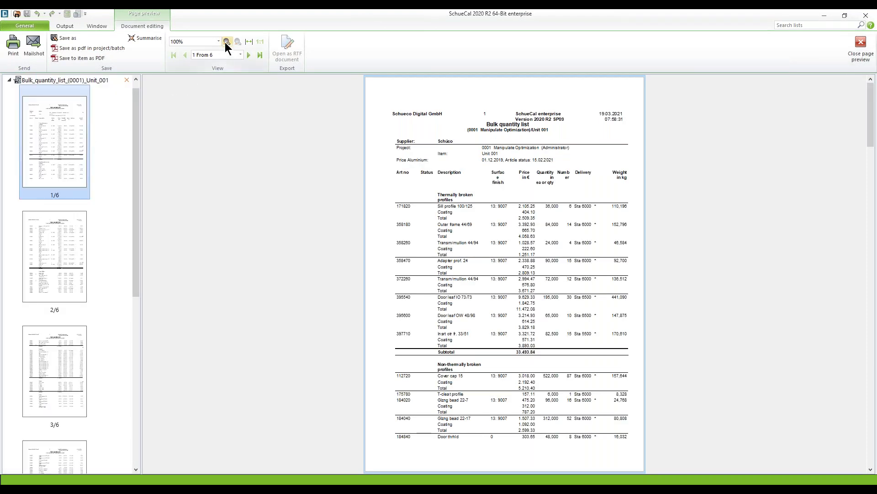
left_click(226, 42)
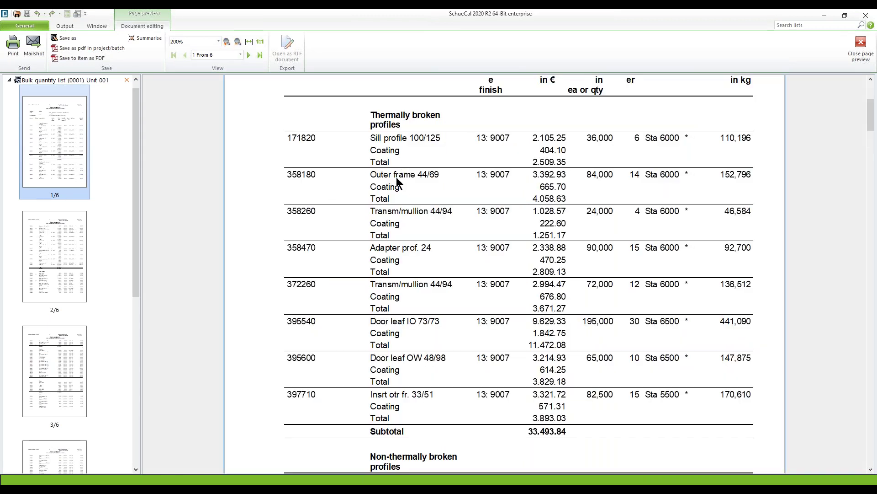
scroll(396, 179, "down", 5)
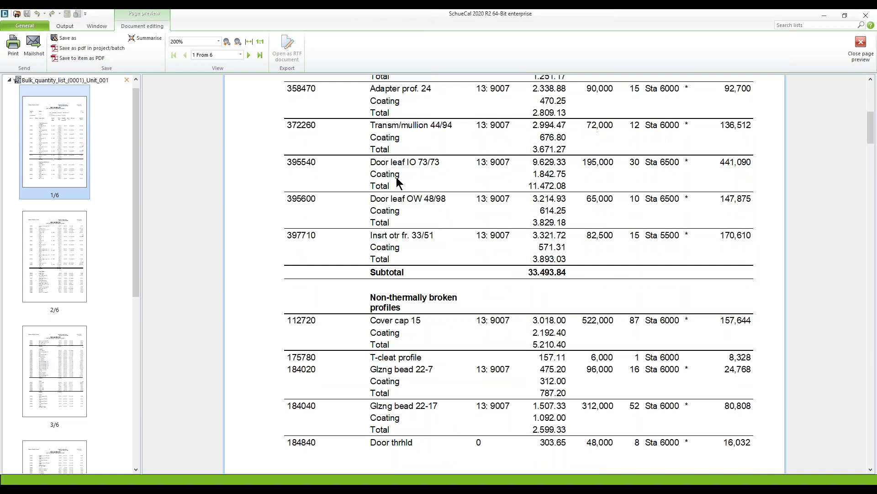
scroll(396, 179, "down", 6)
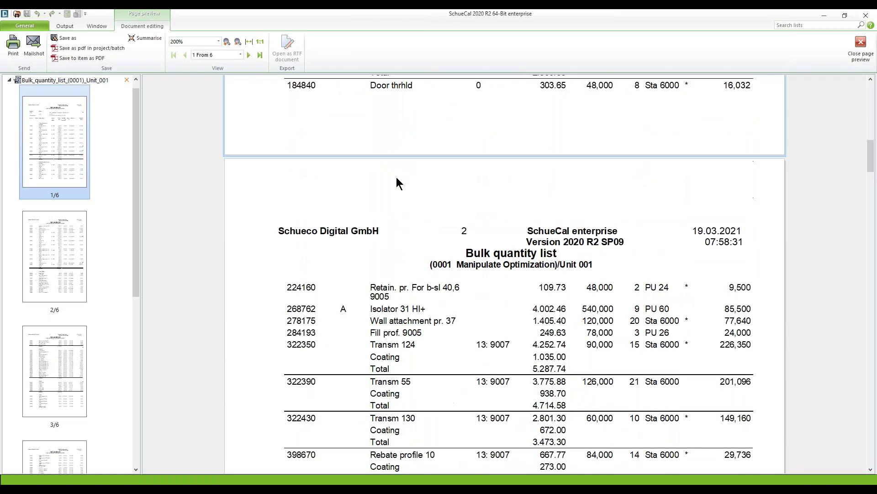
scroll(397, 178, "down", 2)
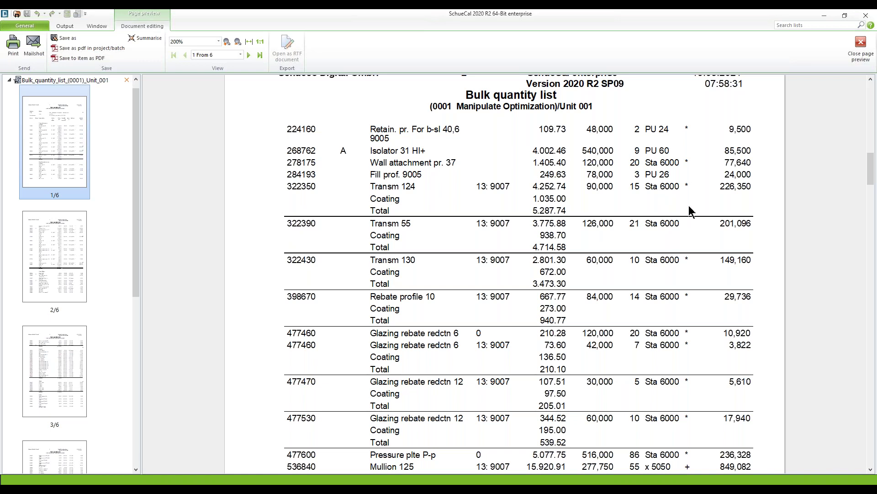
Compare the optimisation markings beside the delivery lengths of Transm 124 and Transm 55 in the bulk quantity list.
key("ctrl")
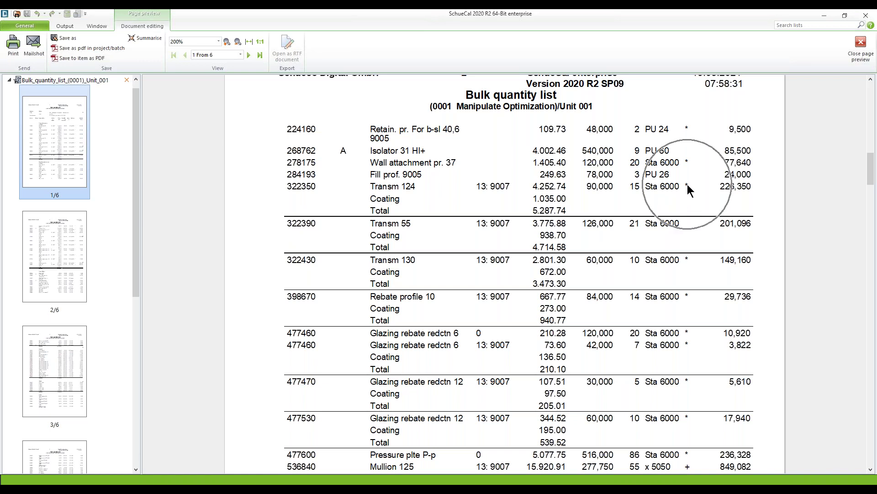
key("ctrl")
key("ctrl")
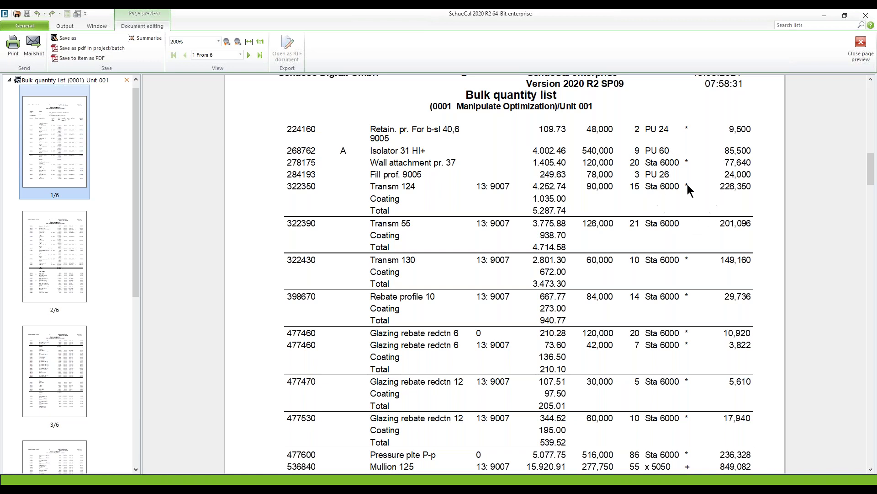
key("ctrl")
key("ctrl")
key("ctrl")
key("ctrl")
key("ctrl")
key("ctrl")
Examine the article number, bar count, delivery length and marking of Mullion 125 in the bulk quantity list.
scroll(690, 228, "down", 3)
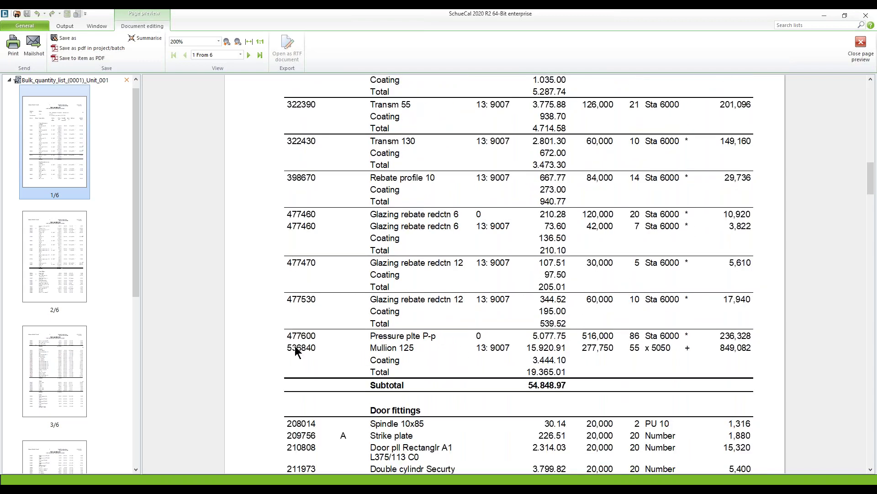
key("ctrl")
key("ctrl")
key("ctrl")
key("ctrl")
key("ctrl")
Read the legend explaining the * and + markings at the end of the material list, and close the page preview.
scroll(707, 251, "down", 5)
scroll(704, 252, "down", 15)
scroll(705, 252, "down", 18)
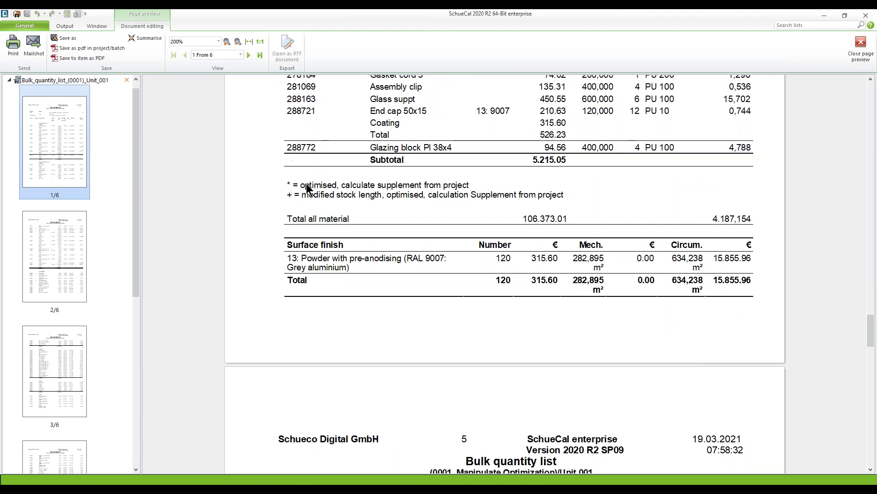
left_click(291, 182)
left_click(288, 196)
left_click(861, 46)
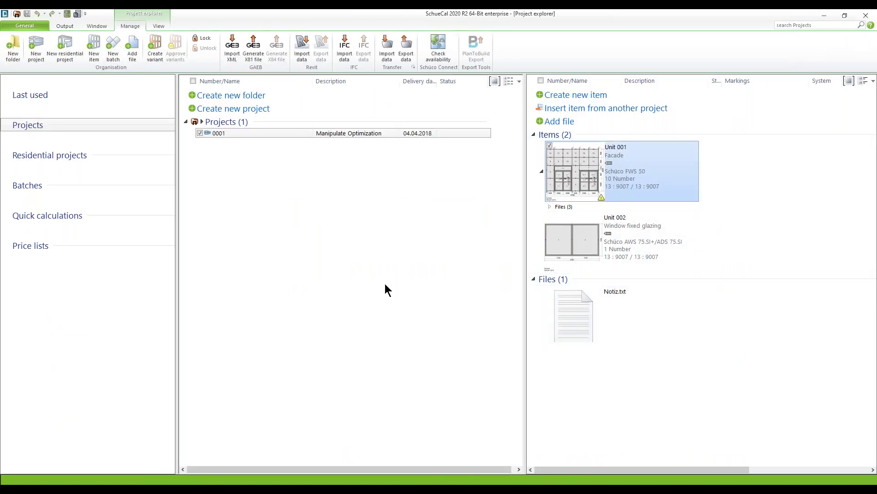
Open the pre-rolled profile codes of Unit 002, check those for Outer frame 44/69 and Transm/mullion 44/94, and confirm the dialog.
left_click(558, 243)
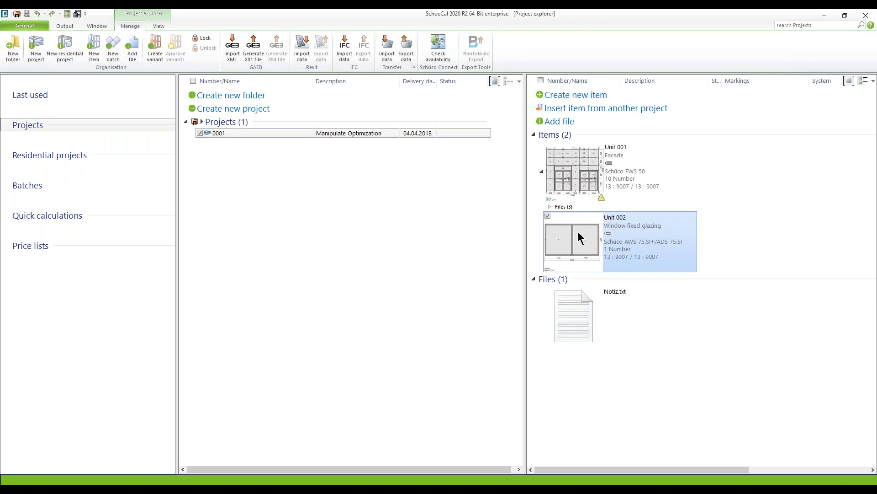
right_click(555, 246)
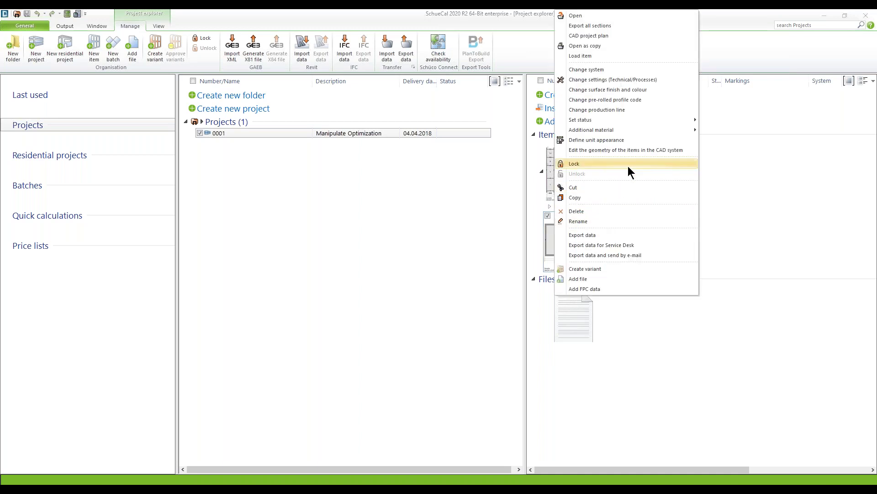
left_click(614, 101)
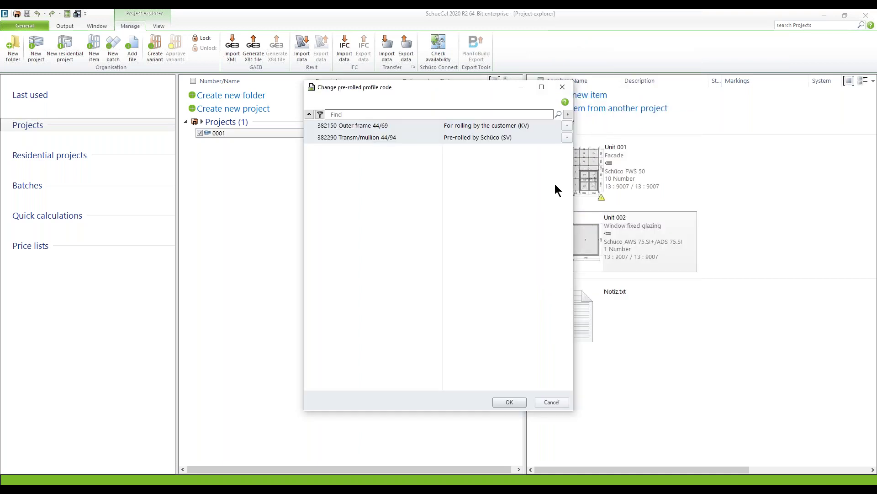
left_click_drag(406, 89, 362, 95)
left_click(321, 132)
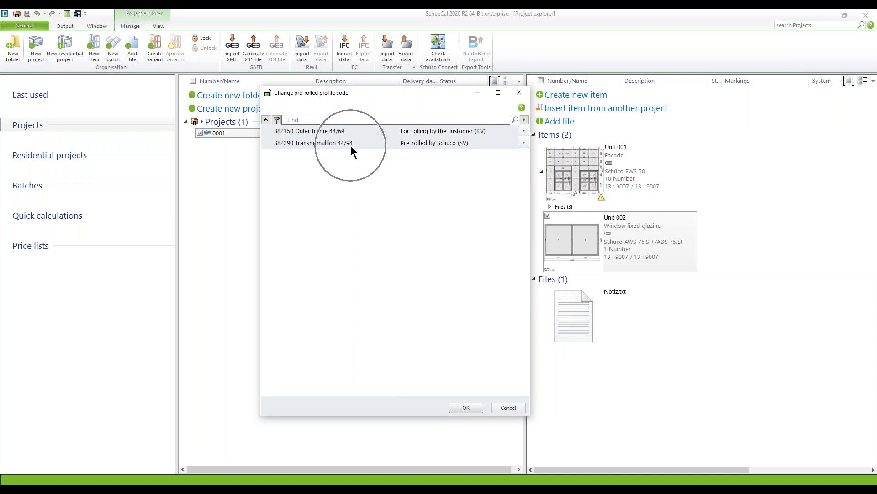
left_click(419, 146)
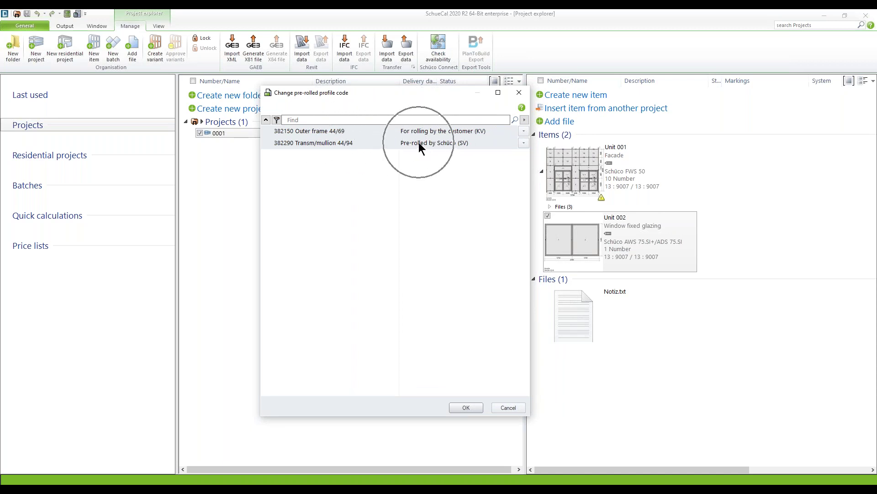
left_click(453, 143)
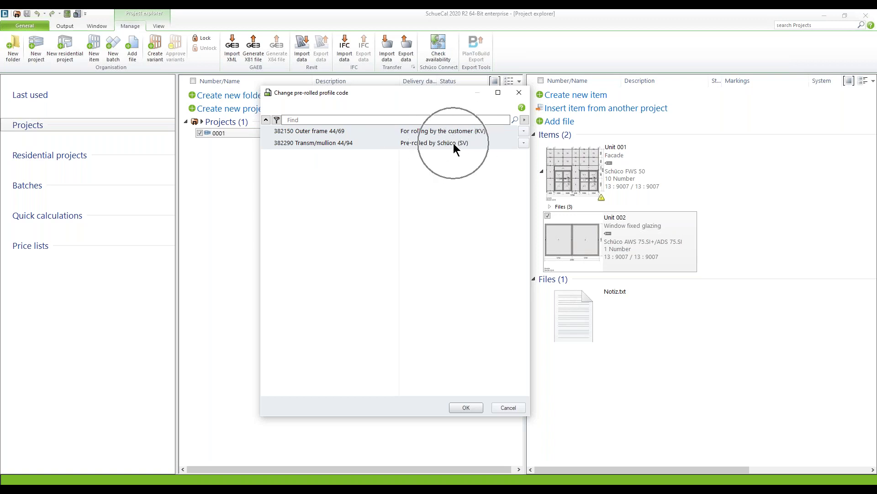
left_click(466, 407)
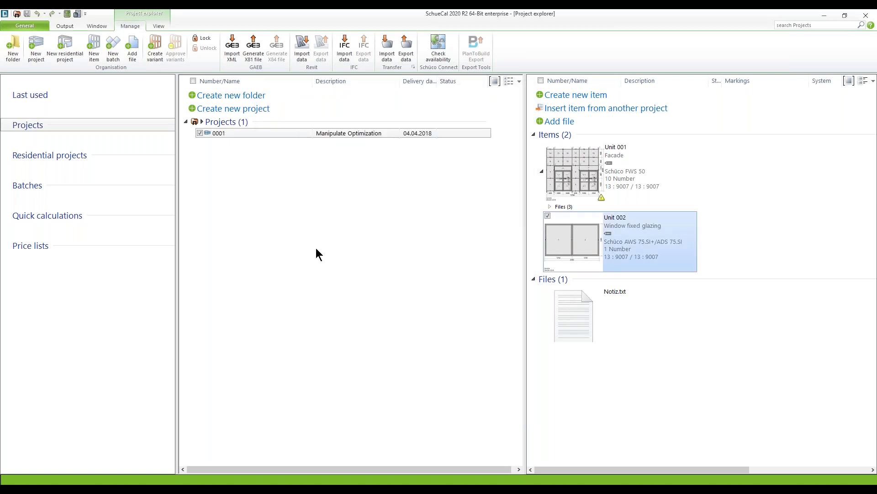
Output the cutting optimisation for Unit 002 with the optimisation settings changed to optimise for All.
left_click(60, 28)
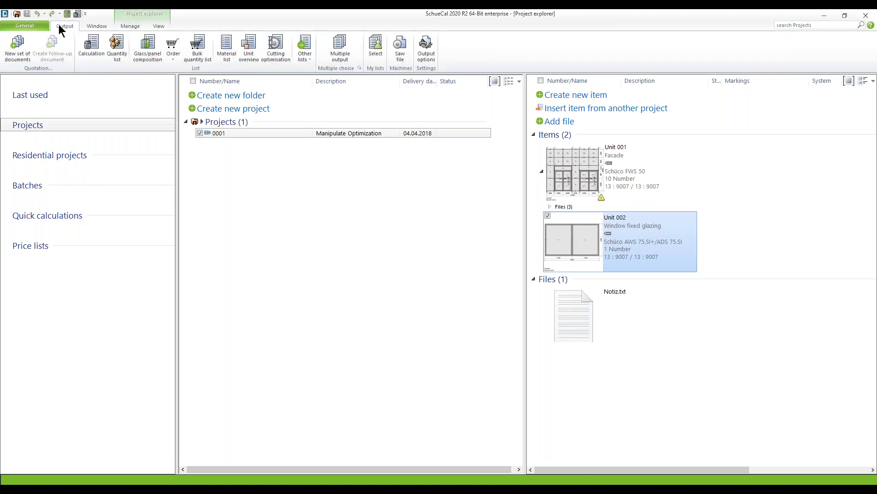
left_click(278, 45)
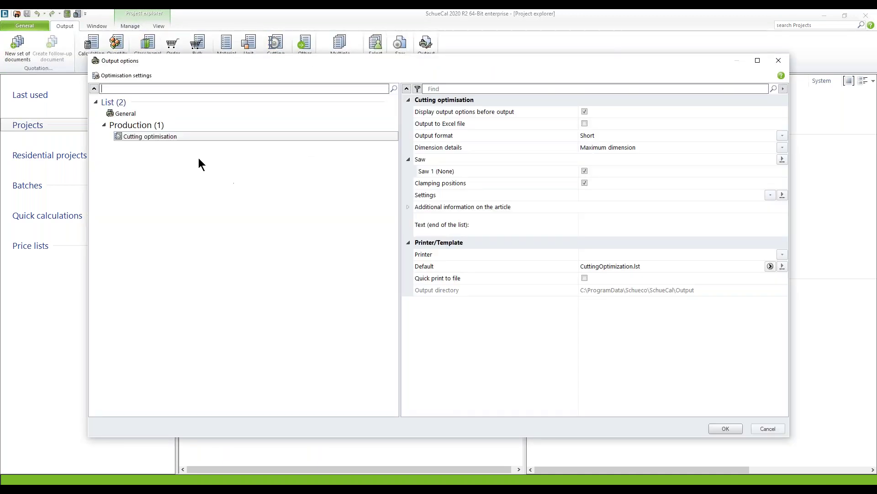
left_click(125, 76)
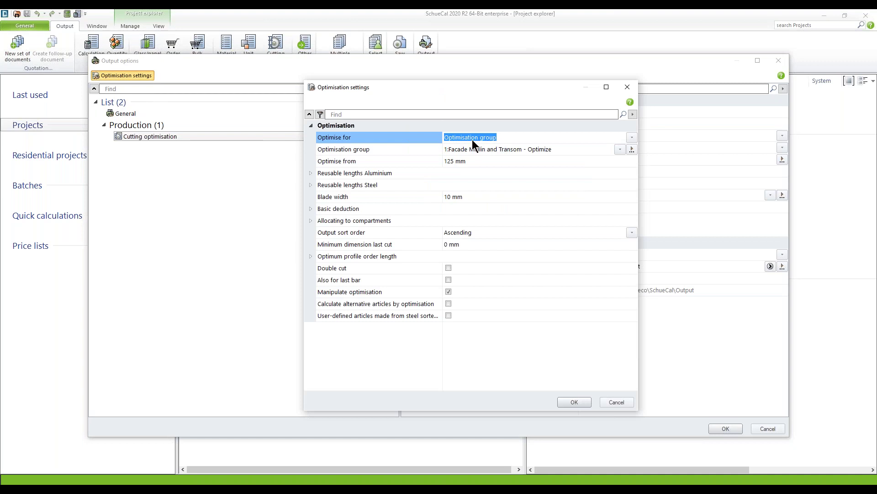
left_click(634, 137)
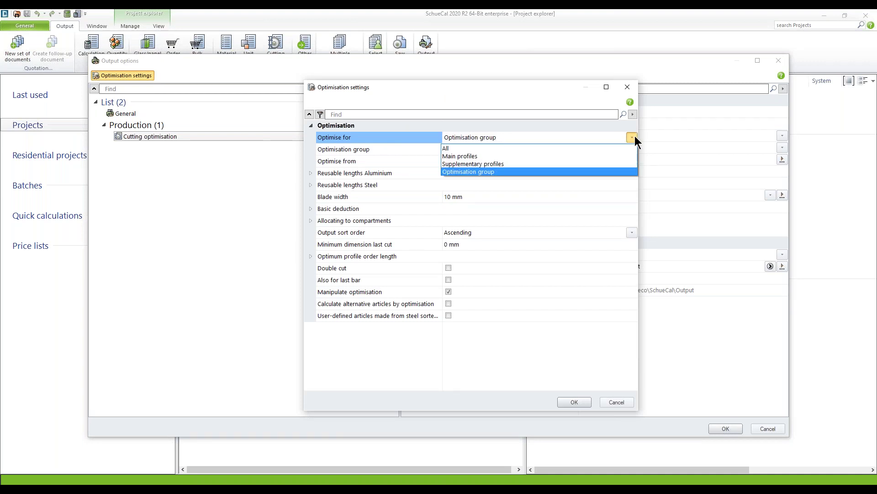
left_click(530, 148)
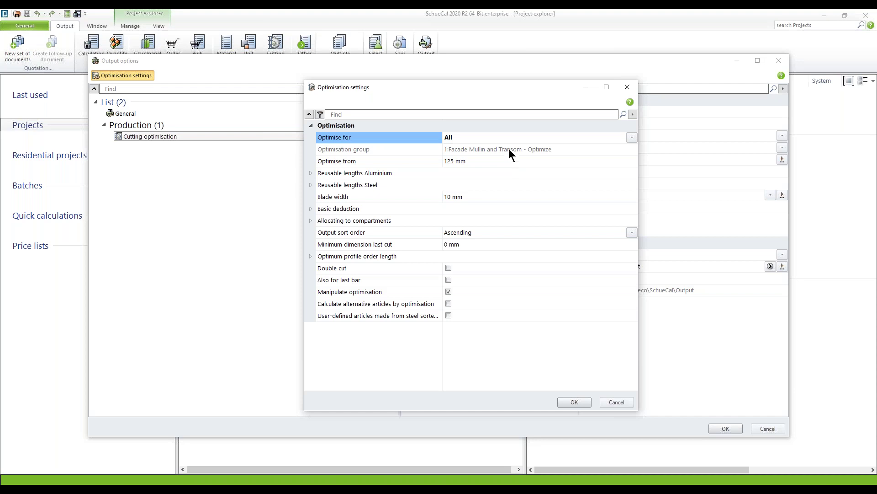
left_click(574, 402)
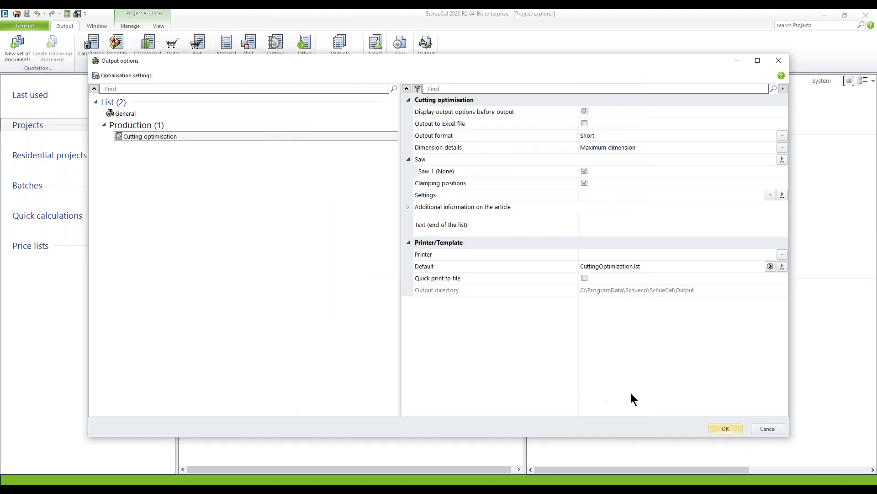
left_click(726, 428)
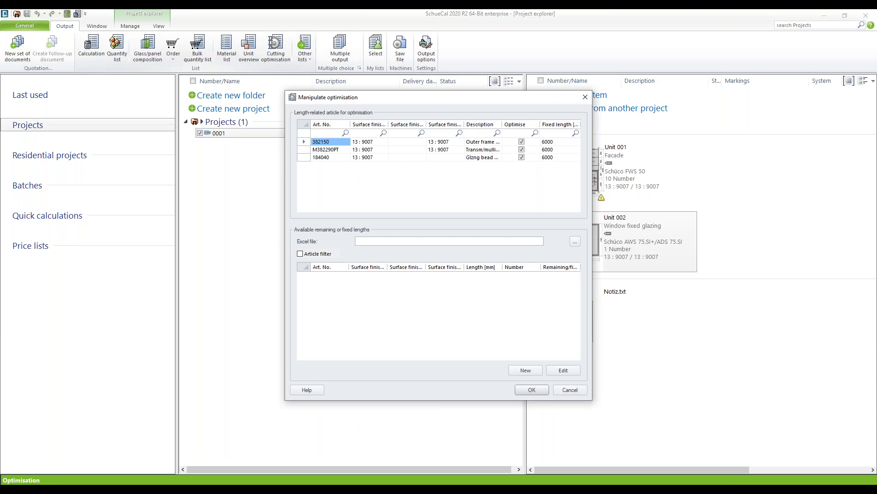
Set the fixed length of outer frame article 382150 to 5000 for the cutting optimisation.
left_click(337, 143)
left_click(341, 141)
left_click(559, 143)
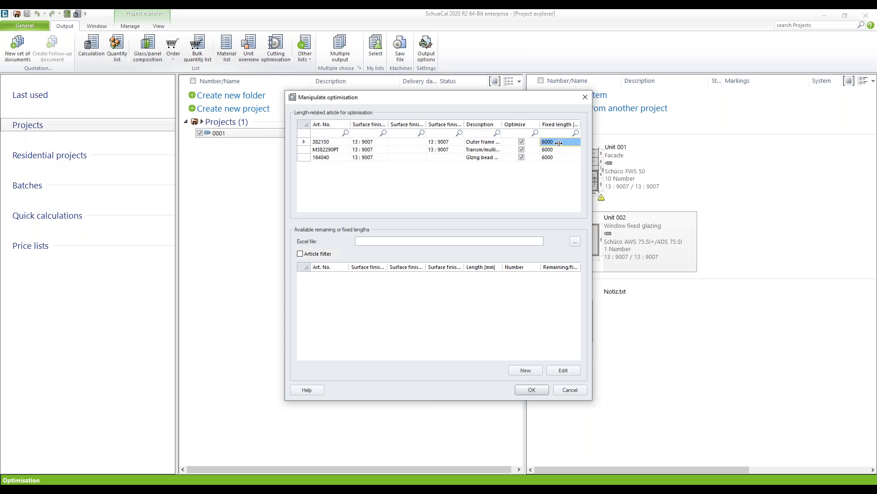
type("500")
key("Return")
Set the fixed length of transom/mullion article M382290PT to 2600 and confirm the manipulated optimisation.
left_click(338, 151)
left_click(563, 150)
type("26")
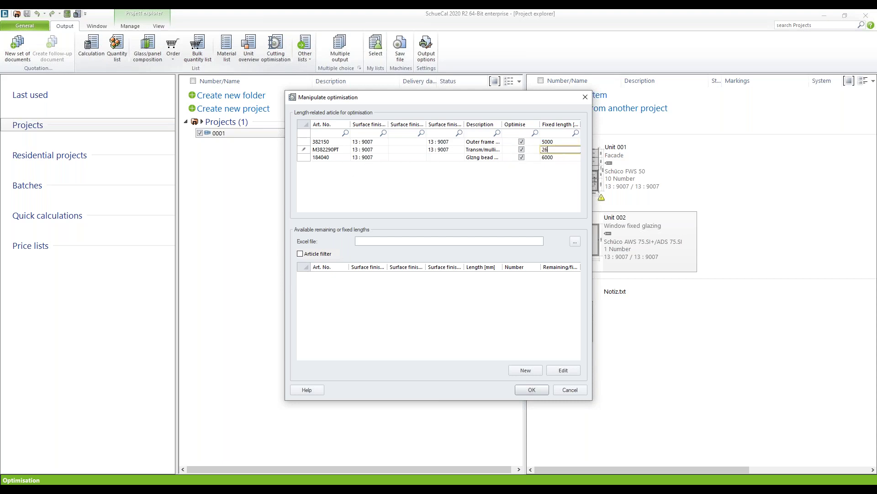
type("00")
key("Return")
left_click(531, 389)
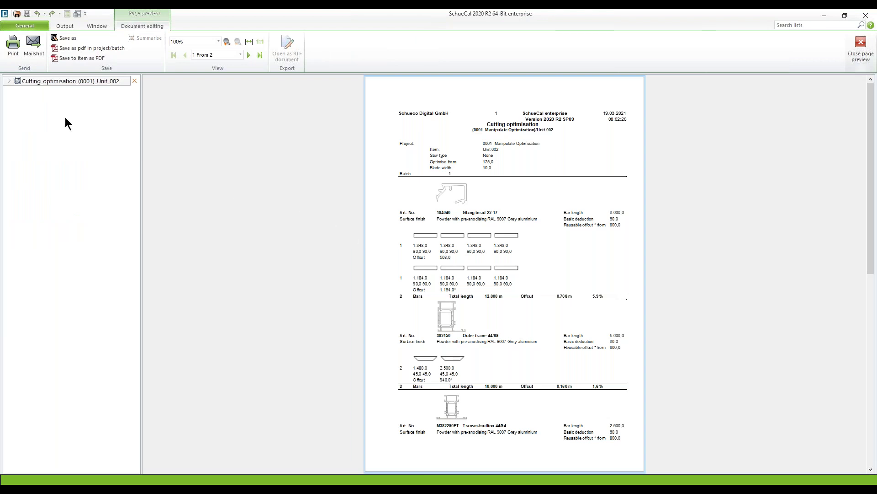
Examine the bar lengths, cuts and offcuts of Outer frame 44/69 and Transm/mullion 44/94 in the cutting optimisation list.
left_click(227, 41)
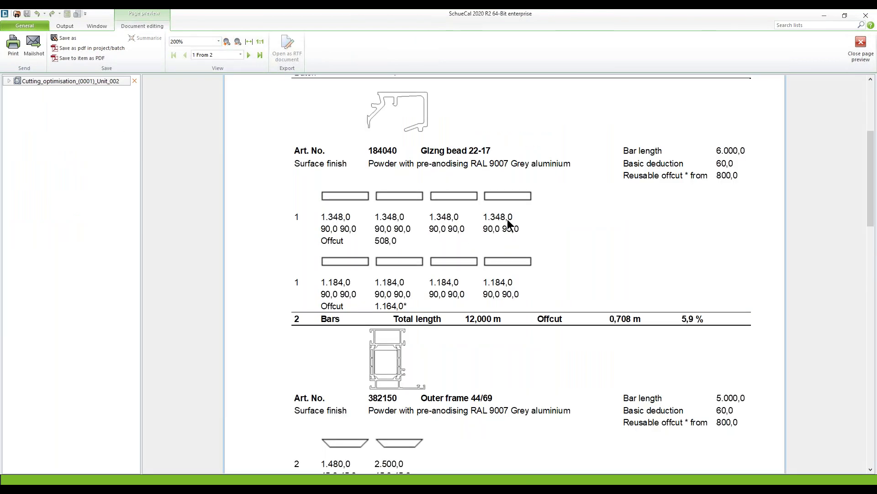
scroll(506, 218, "down", 5)
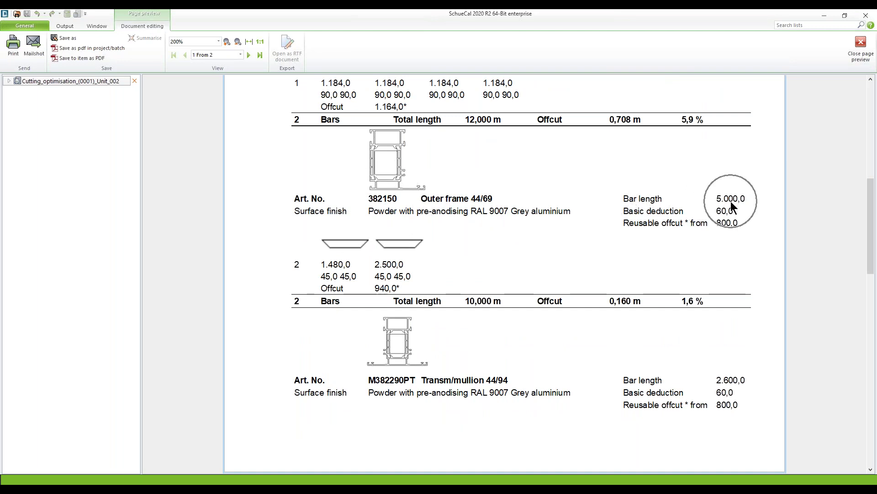
scroll(441, 374, "down", 1)
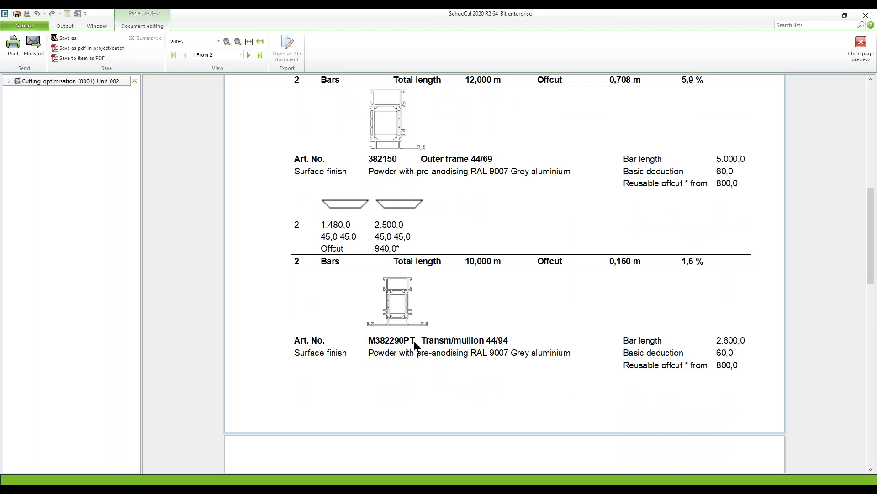
scroll(405, 320, "down", 2)
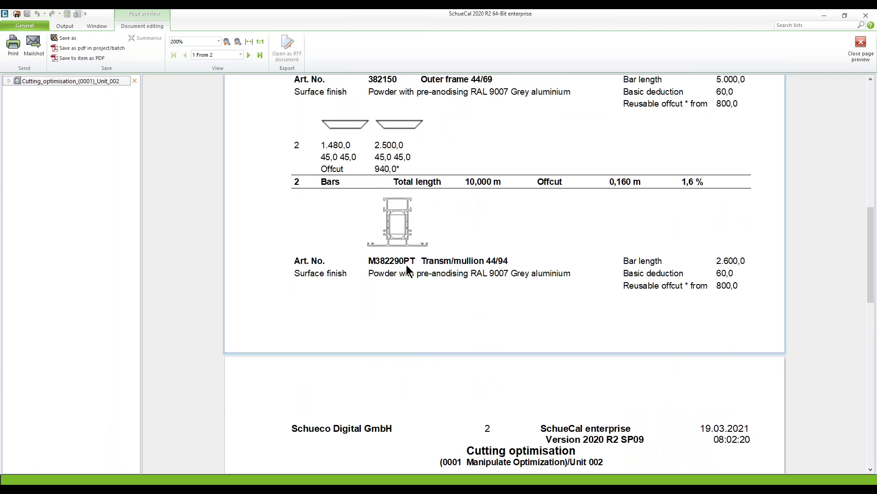
left_click(723, 265)
scroll(723, 266, "down", 3)
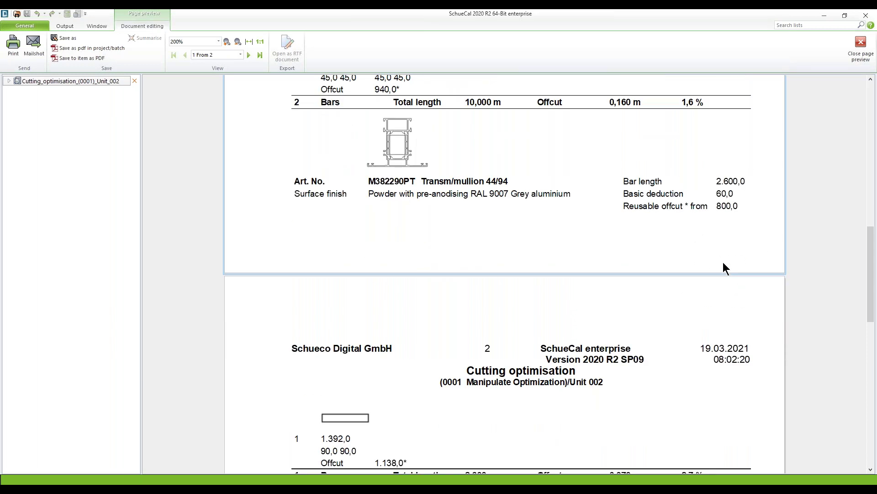
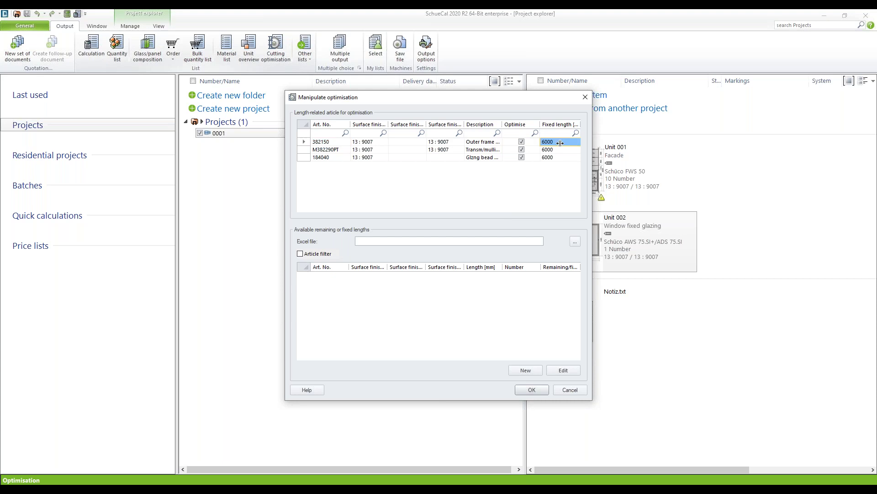
Set the fixed length of outer frame article 382150 to 5000 for the bulk quantity list.
type("5000")
key("Return")
type("2600")
key("BackSpace")
key("BackSpace")
key("BackSpace")
key("BackSpace")
type("50")
Set the fixed length of transom/mullion M382290PT to 2600 and output the bulk quantity list with the manipulated optimisation.
left_click(569, 149)
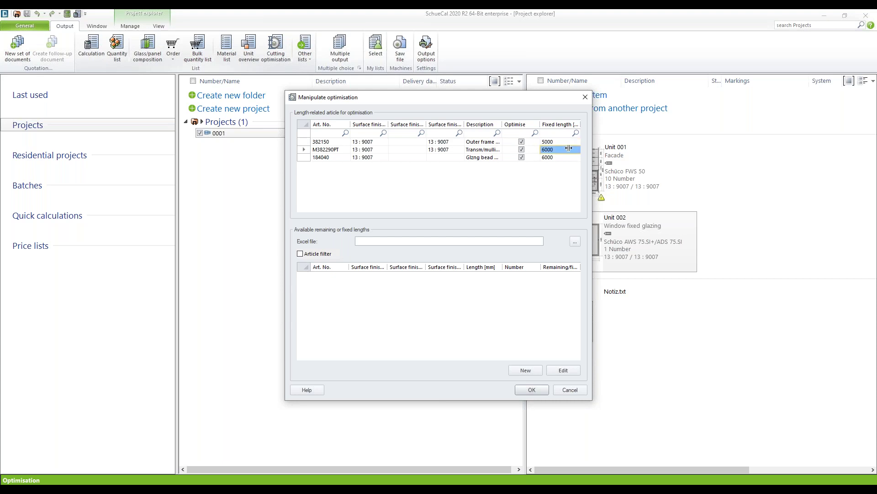
type("260")
key("Return")
left_click(530, 390)
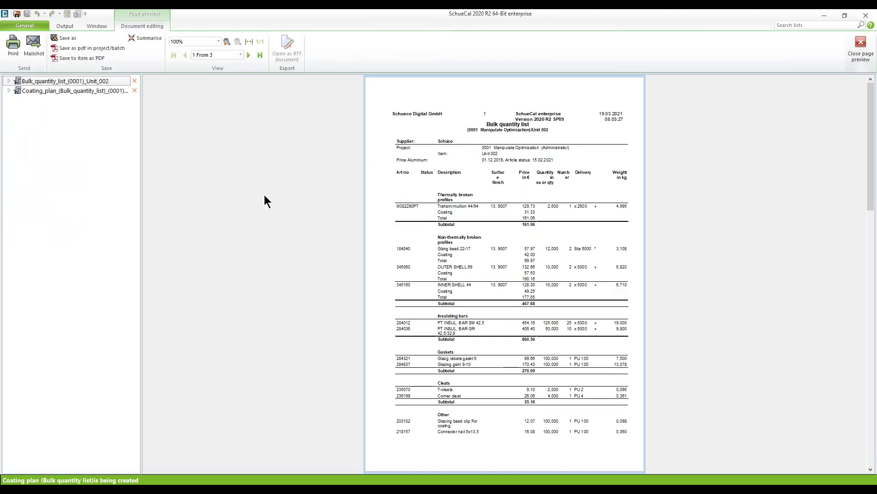
Examine the delivery length of Transm/mullion 44/94 in the bulk quantity list for Unit 002.
left_click(227, 42)
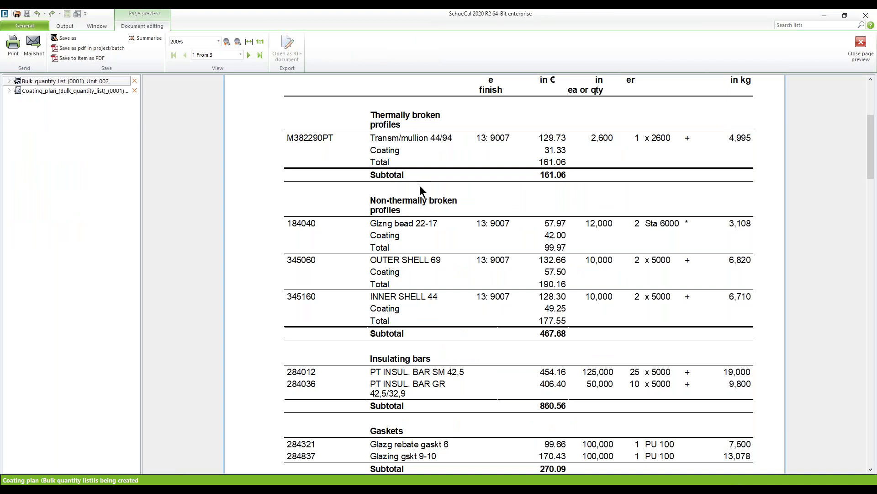
left_click(295, 143)
left_click(404, 138)
left_click(691, 140)
left_click(691, 139)
left_click(690, 140)
Examine the delivery lengths of the outer shell, inner shell and insulating bars, and close the bulk quantity list preview.
left_click(385, 270)
left_click(372, 269)
left_click(374, 272)
left_click(374, 272)
left_click(374, 273)
left_click(691, 262)
left_click(689, 299)
left_click(689, 300)
left_click(408, 374)
left_click(861, 48)
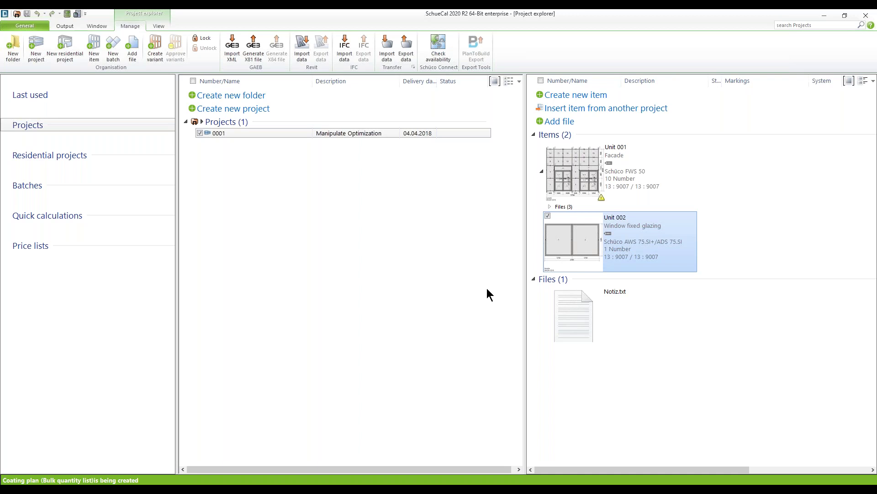
Output the cutting optimisation for Unit 001, optimised for Optimisation group 1:Facade Mullin and Transom - Optimize.
left_click(573, 158)
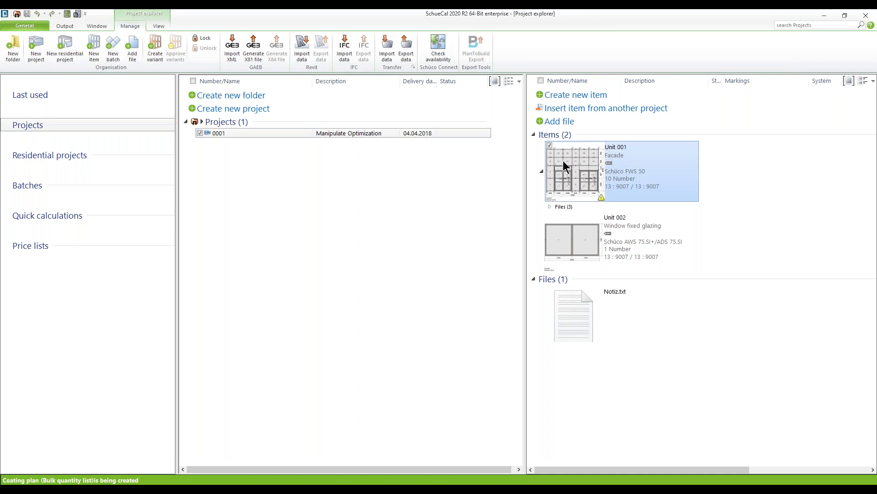
left_click(63, 26)
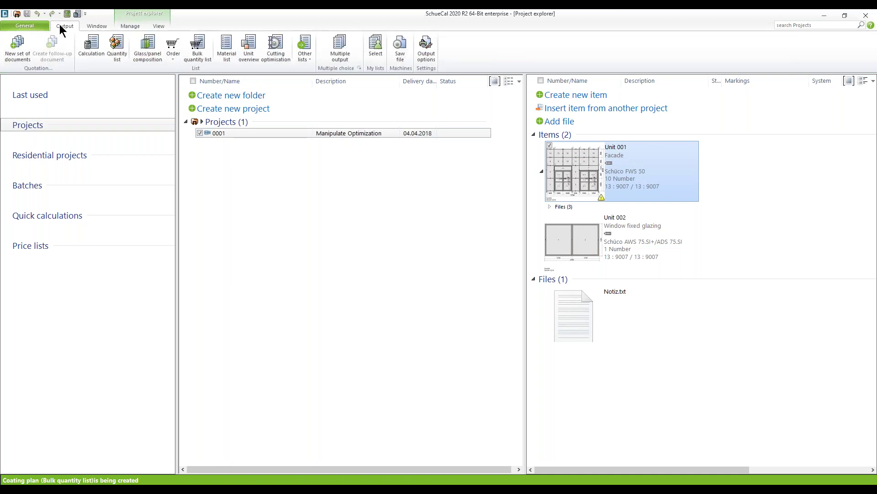
left_click(277, 43)
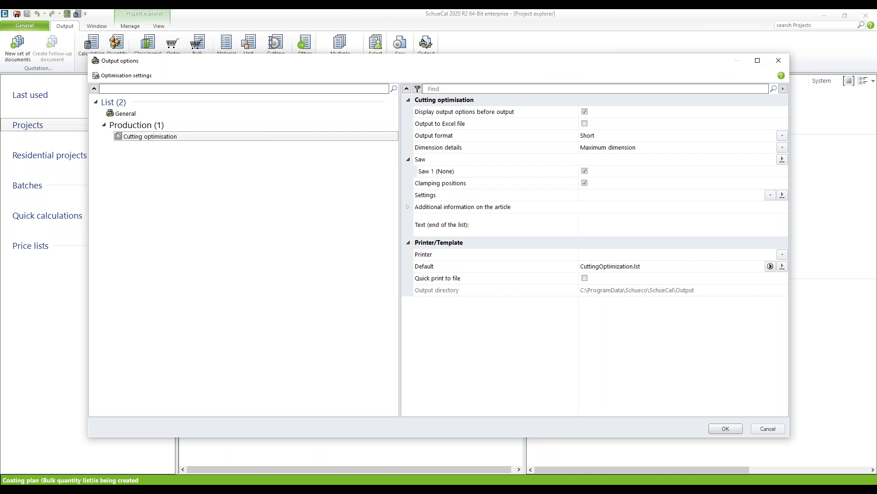
left_click(143, 74)
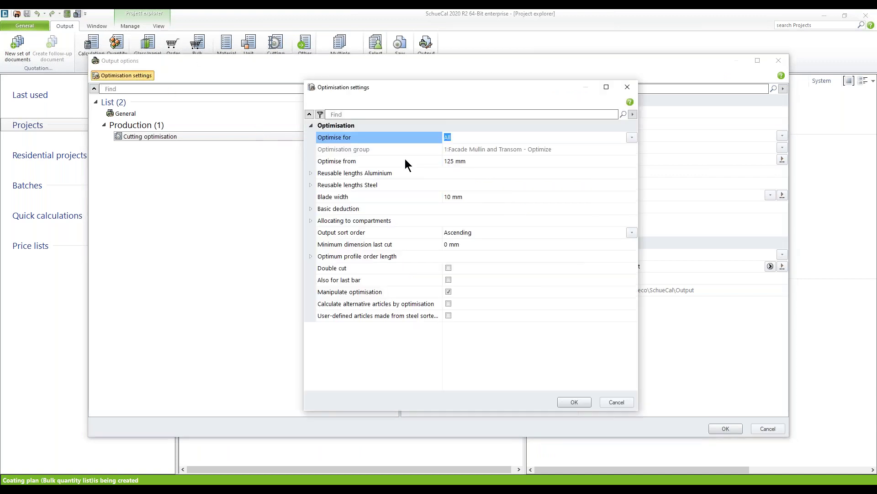
left_click(631, 137)
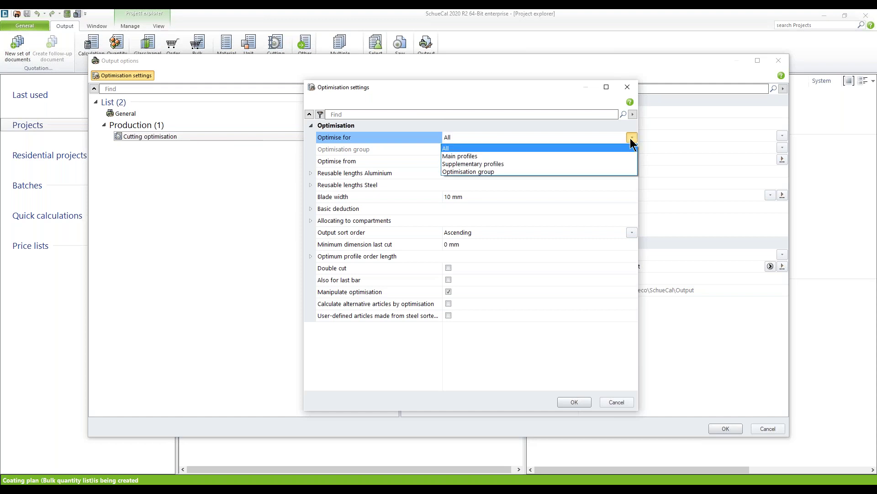
left_click(497, 170)
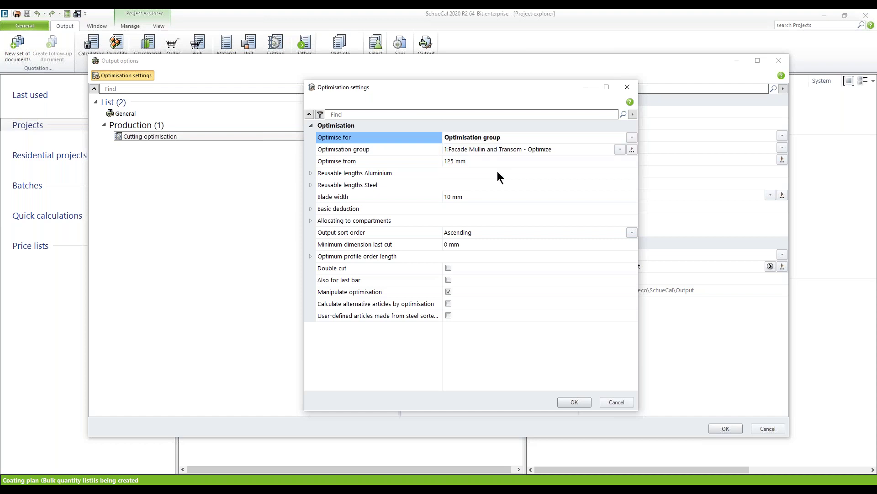
left_click(480, 137)
left_click(574, 401)
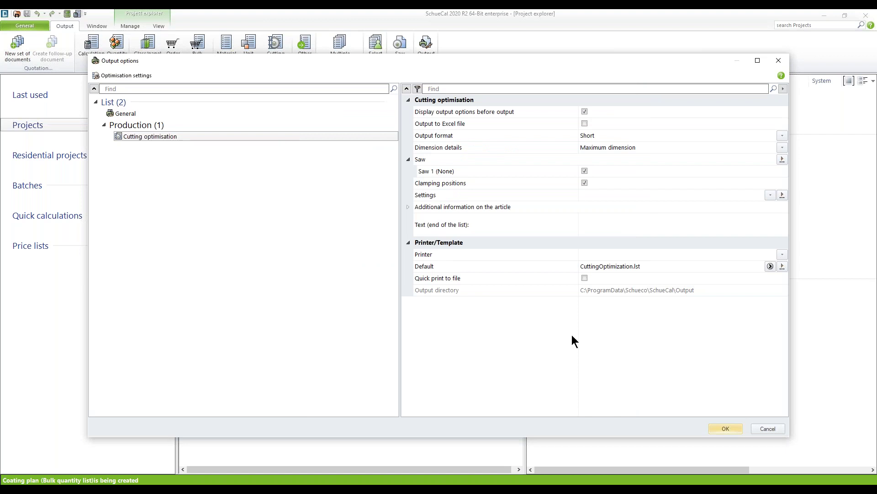
left_click(729, 431)
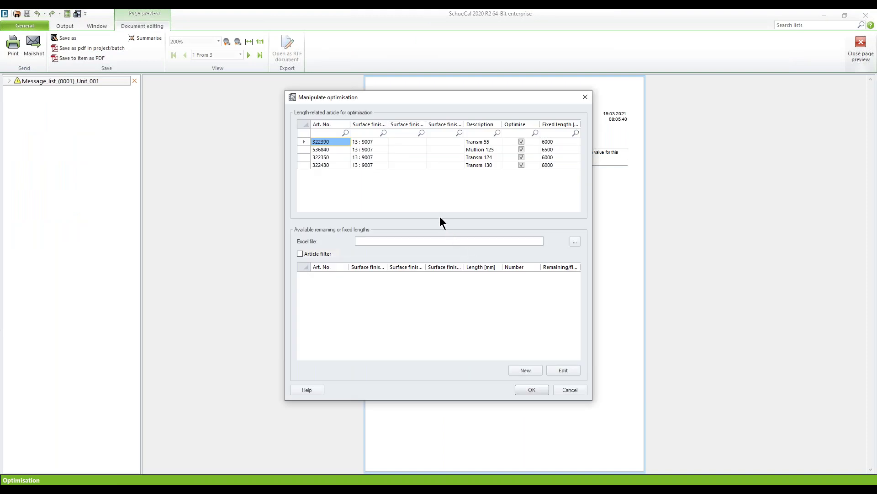
Create a new Excel file for the available remaining or fixed lengths.
left_click(313, 98)
left_click(375, 288)
left_click(454, 308)
left_click(453, 306)
left_click(525, 370)
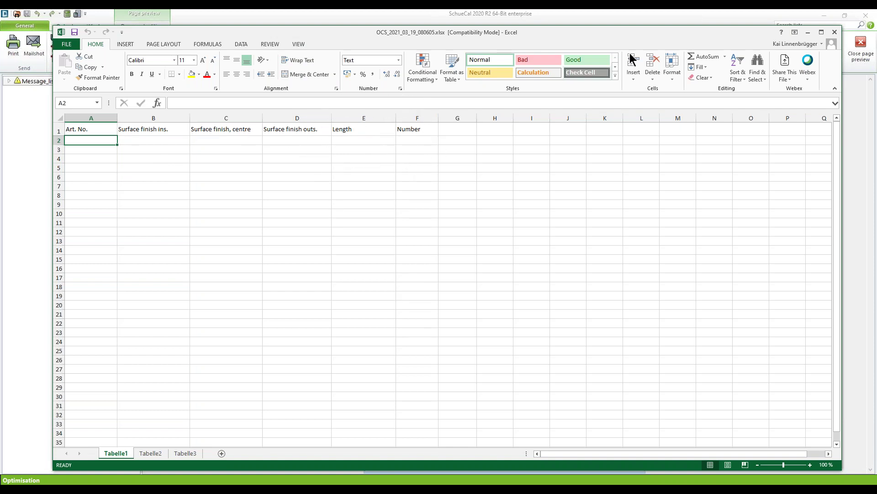
Copy the surface finish 13 : 9007 from the article list and place the Excel sheet beneath that list.
left_click_drag(643, 37, 548, 197)
left_click(376, 142)
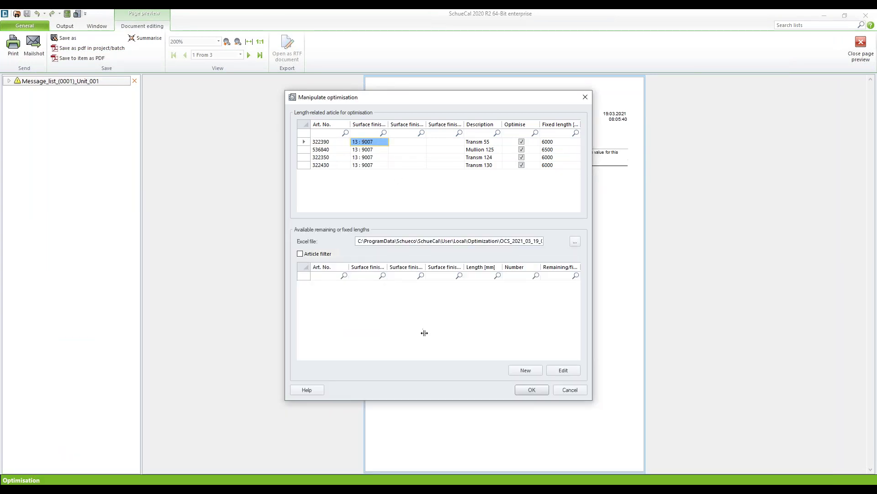
left_click(442, 490)
left_click_drag(405, 232, 463, 203)
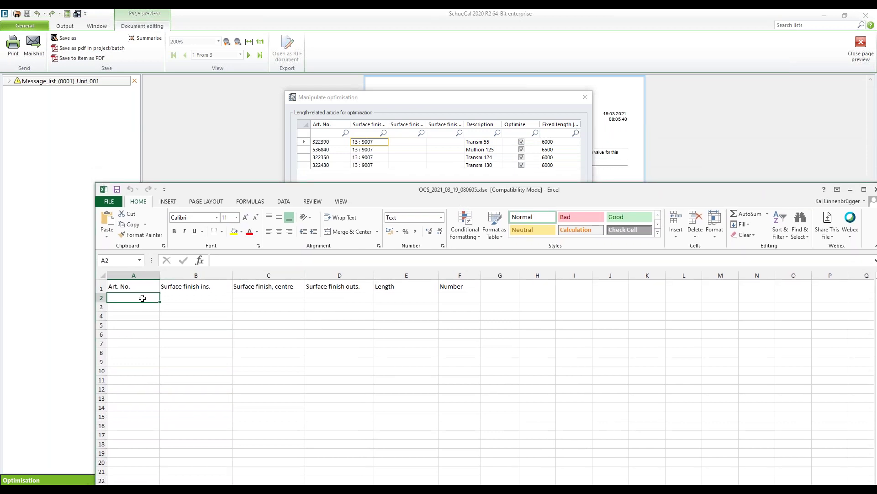
Enter article number 536840 in cell A2 of the Excel sheet.
type("53")
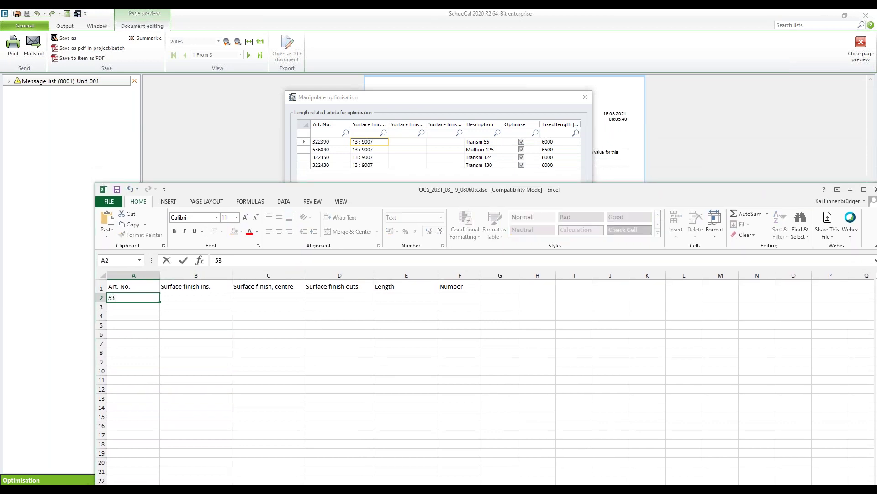
type("6840")
key("Return")
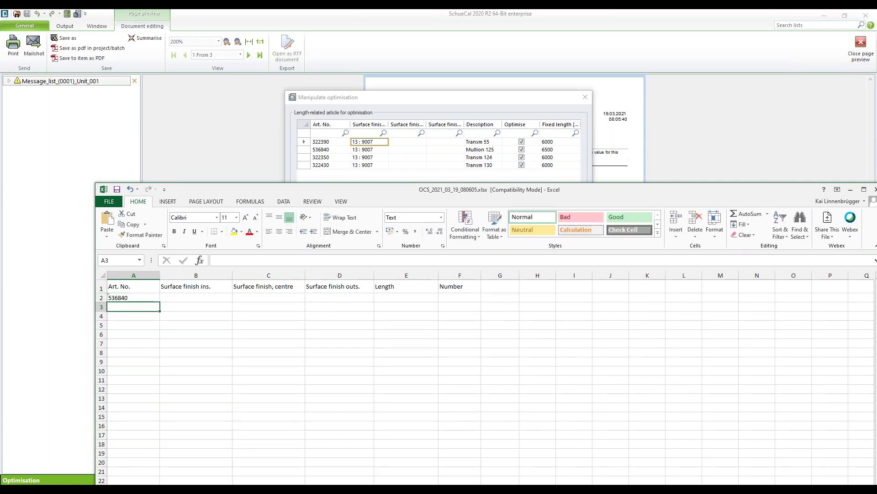
Fill in 13 : 9007 as the inside, centre and outside surface finish of article 536840 in row 2.
left_click(193, 298)
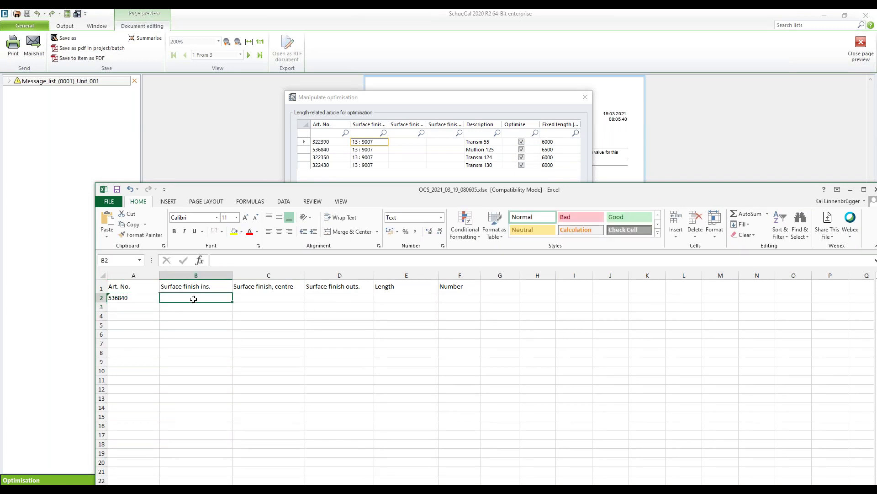
left_click(217, 259)
type("13 : 9007")
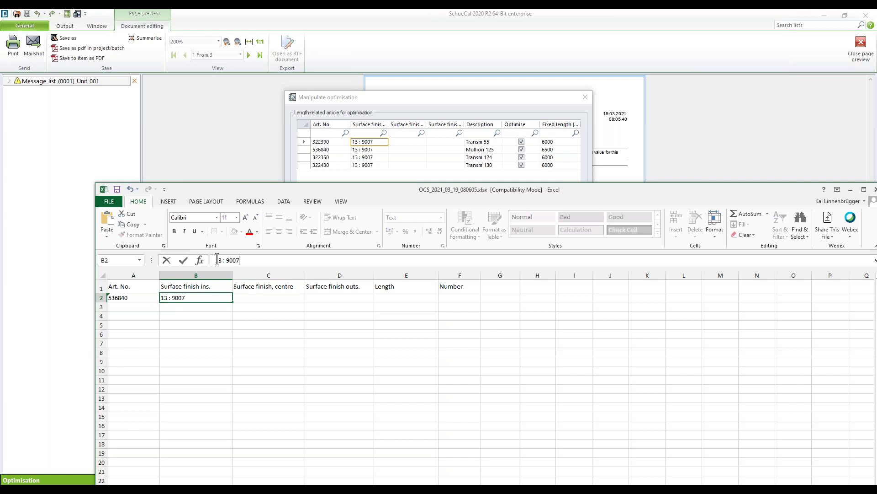
left_click(251, 297)
left_click(248, 259)
type("13 : 9007")
left_click(327, 299)
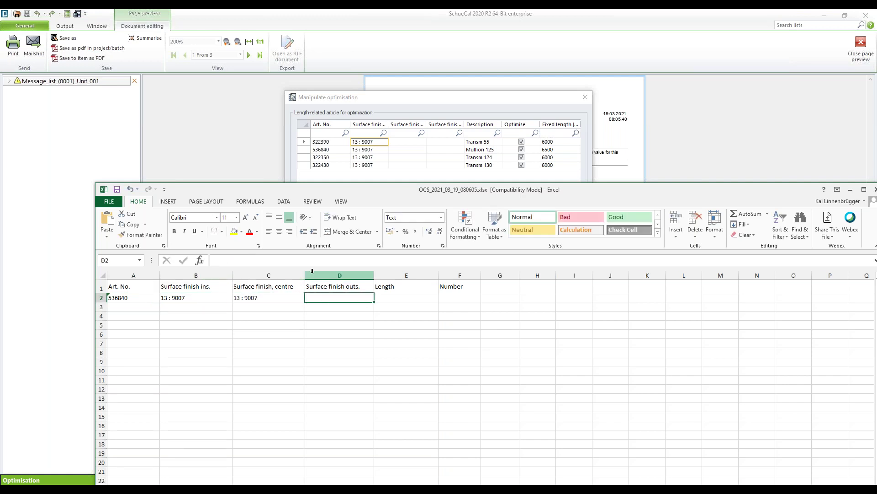
left_click(306, 260)
type("13 : 9007")
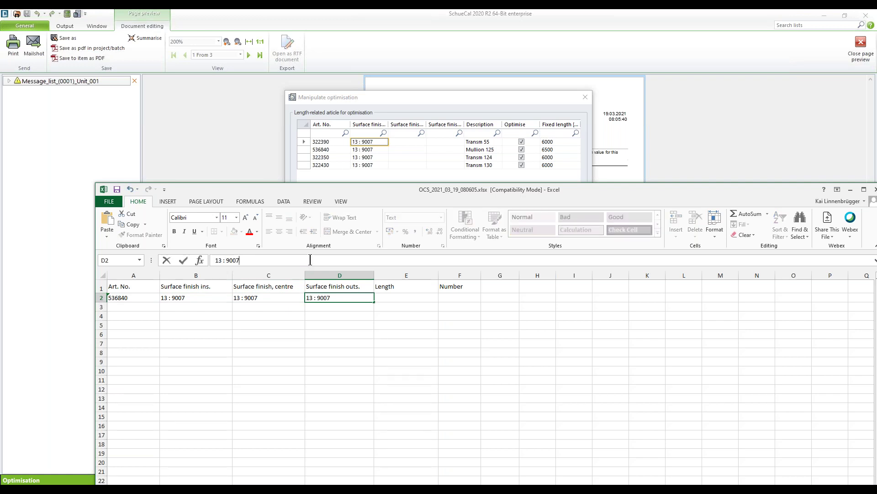
key("Return")
Enter length 2100 and number 12 for article 536840 in row 2.
left_click(386, 298)
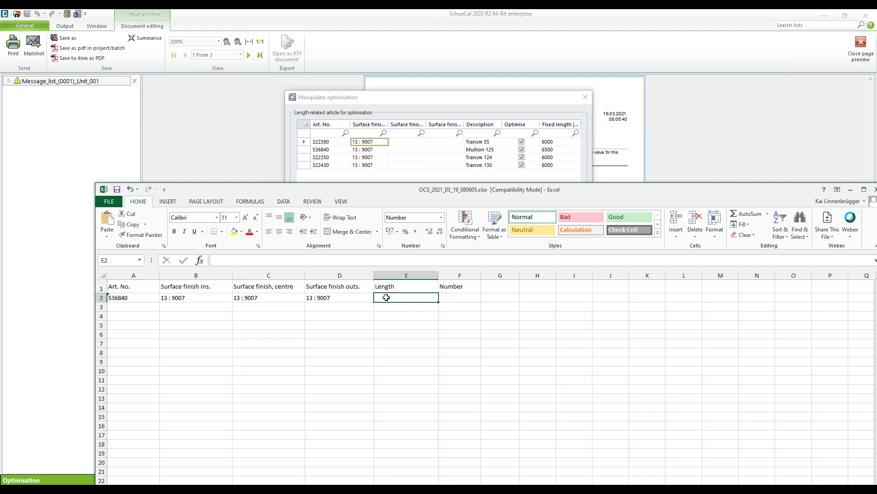
type("2100")
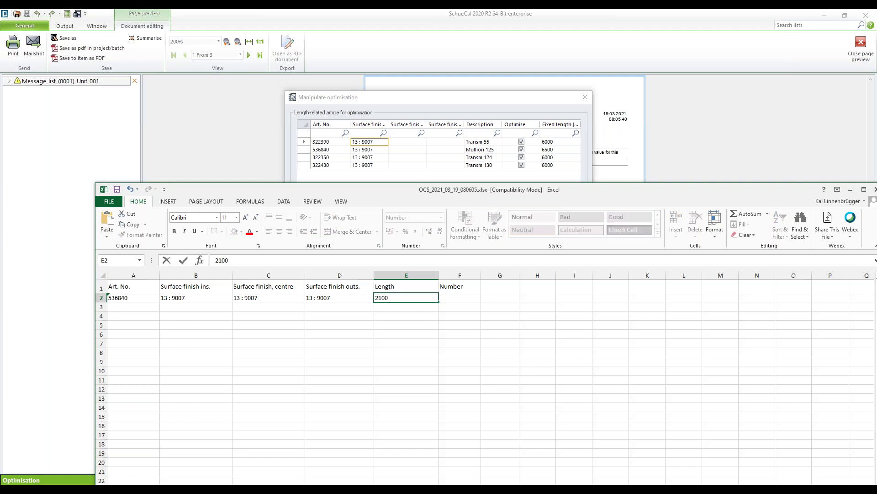
left_click(469, 300)
type("12")
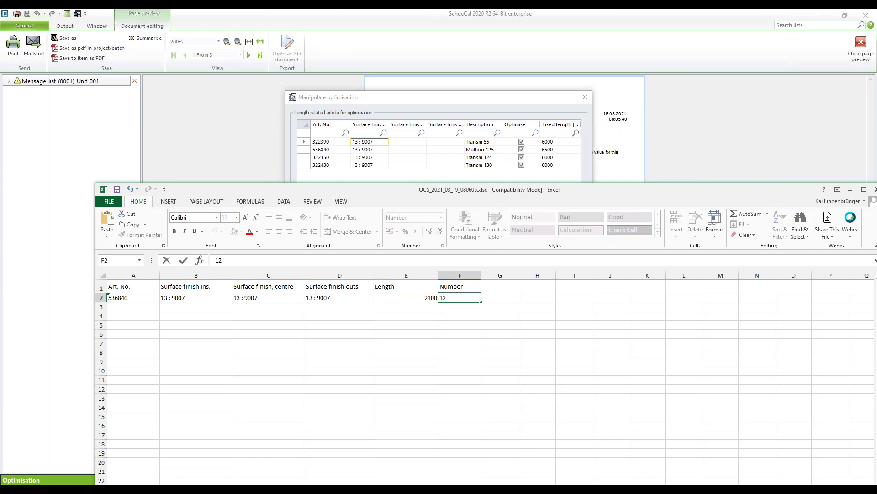
key("Return")
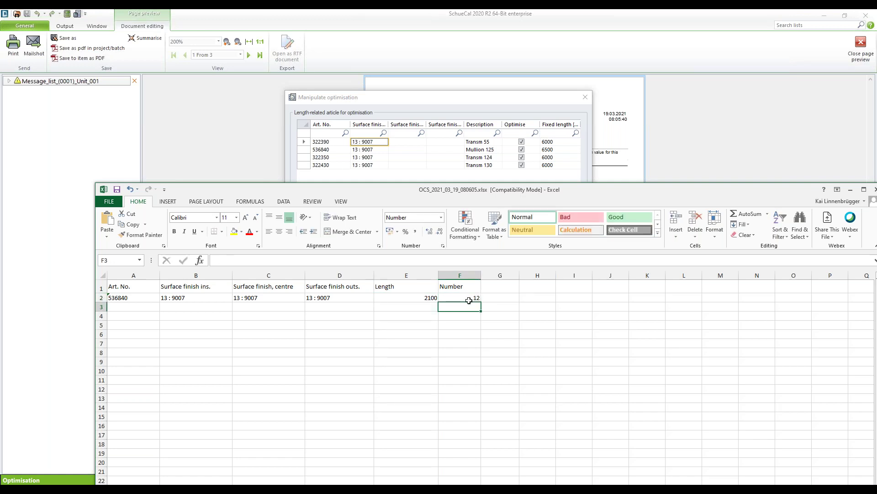
Copy the complete article entry A2:F2 into row 3.
left_click(143, 309)
type("5")
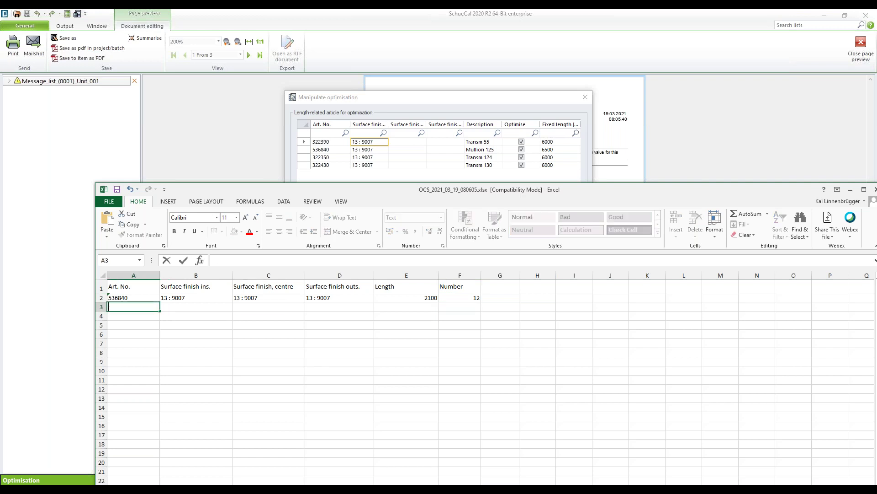
left_click(137, 300)
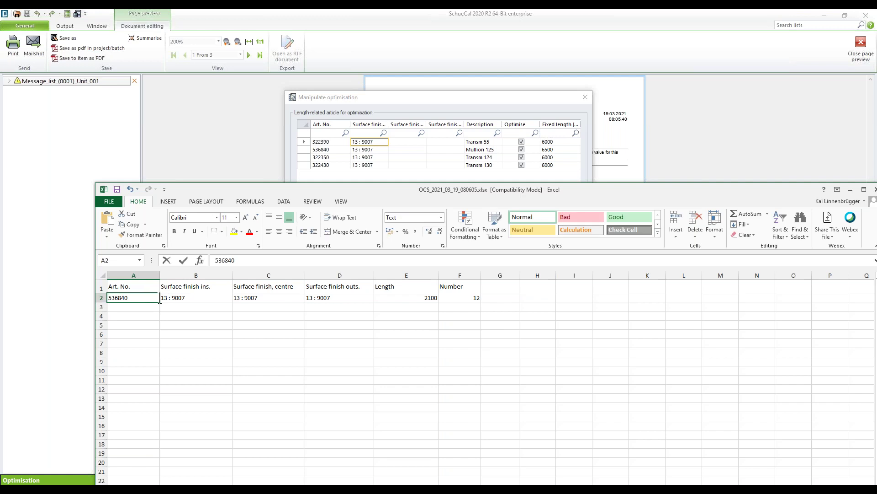
left_click_drag(145, 299, 442, 297)
key("ctrl+c")
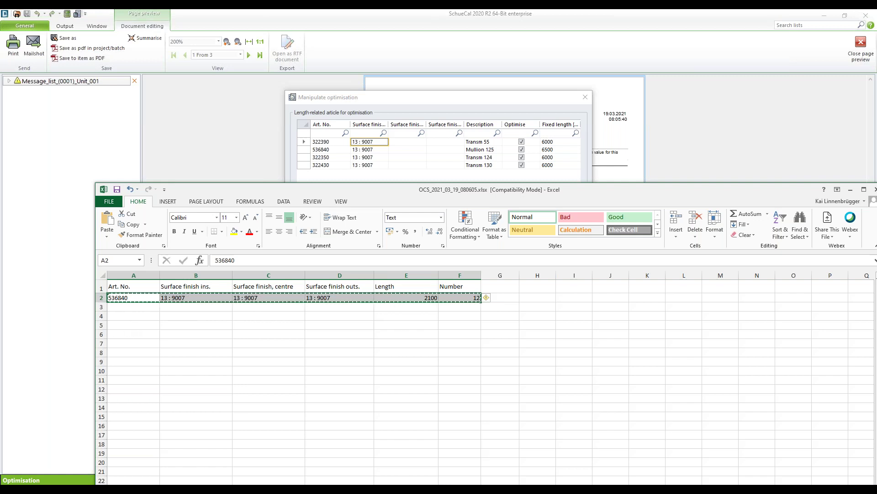
left_click_drag(125, 307, 443, 305)
key("ctrl+v")
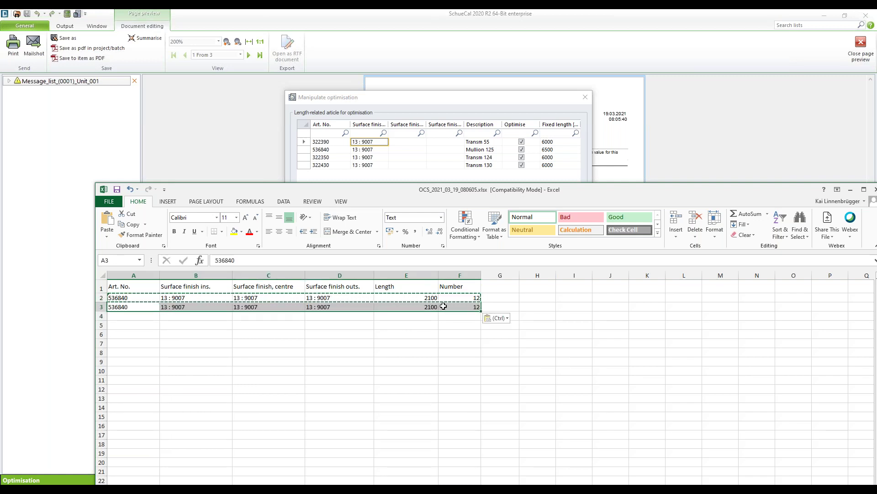
key("Escape")
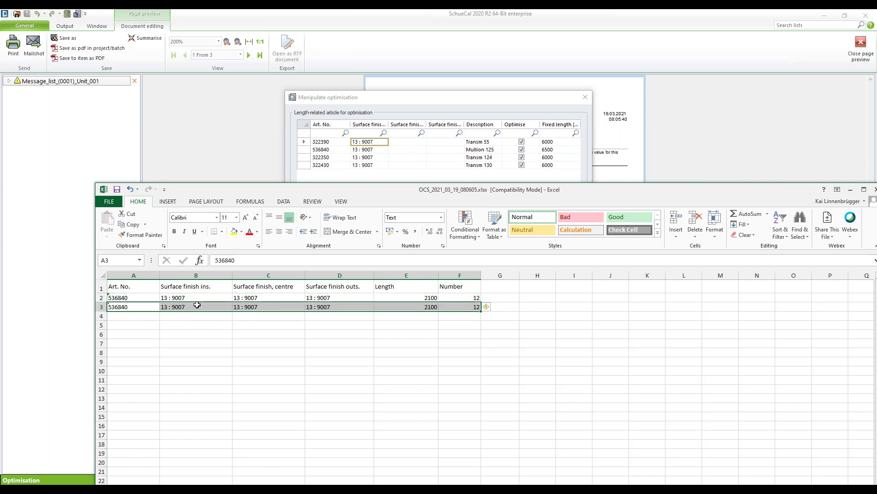
Change the row 3 entry of article 536840 to length 5050 and number 0.
left_click(398, 308)
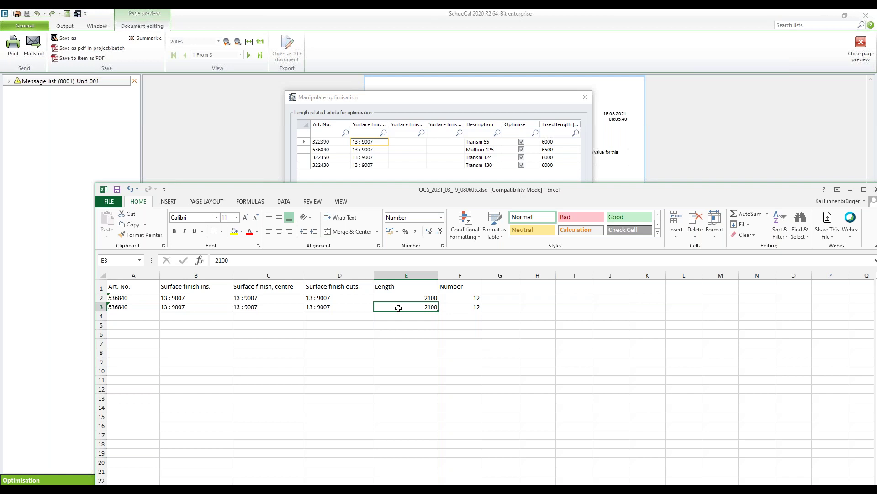
type("50")
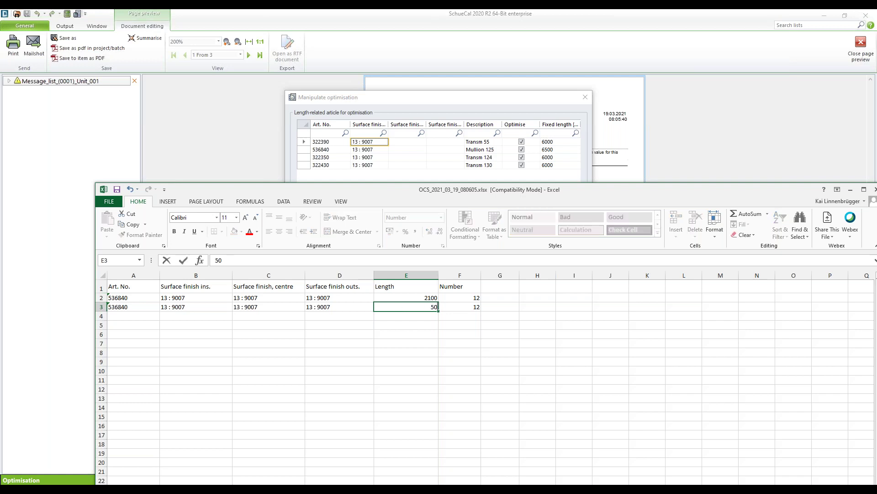
type("50")
left_click(465, 306)
type("0")
key("Return")
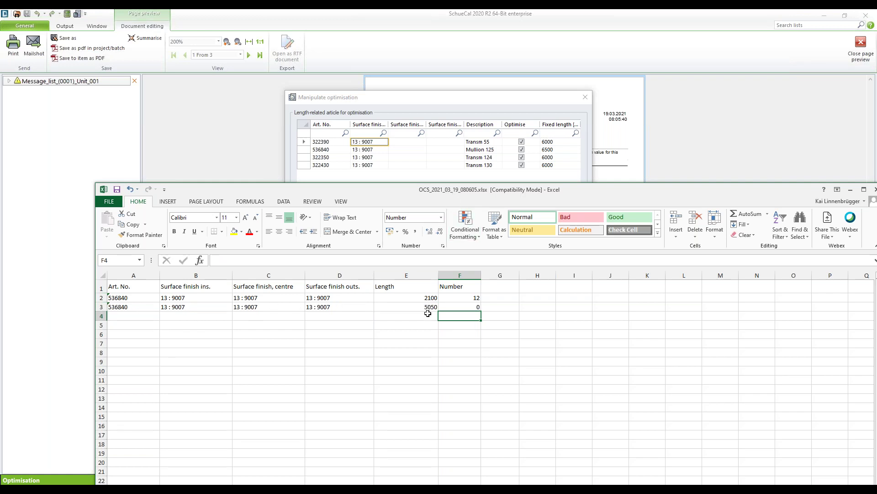
Save the Excel file of bar lengths and return to the Manipulate optimisation dialog in SchueCal.
left_click_drag(498, 197, 463, 81)
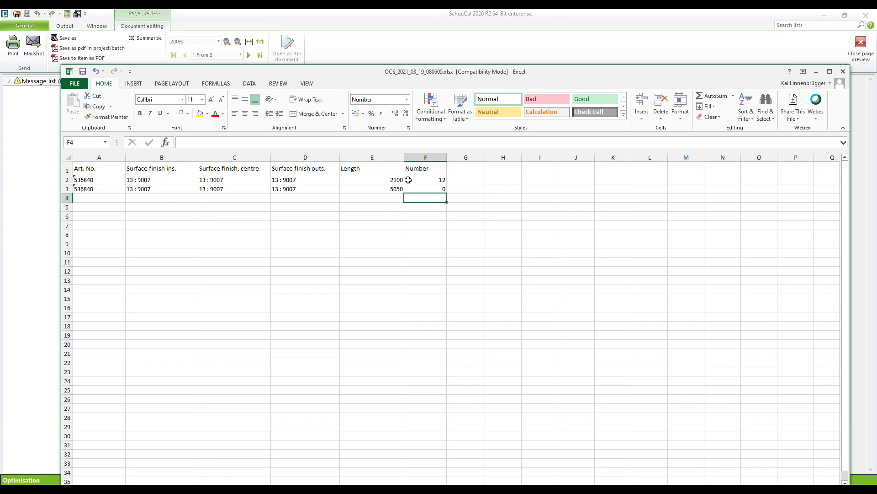
left_click(85, 71)
left_click(85, 71)
left_click(817, 72)
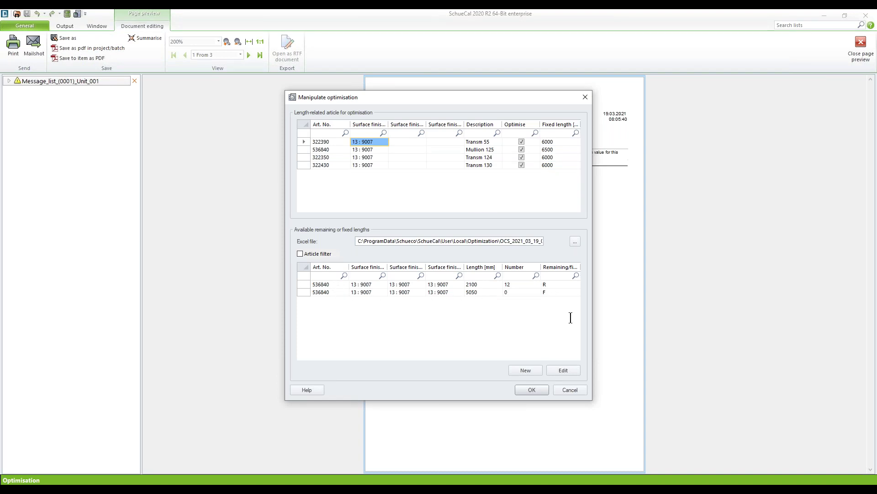
Widen the Manipulate optimisation dialog and its Remaining/fixed length column, and run the cutting optimisation with the loaded Excel lengths.
left_click_drag(594, 277, 665, 277)
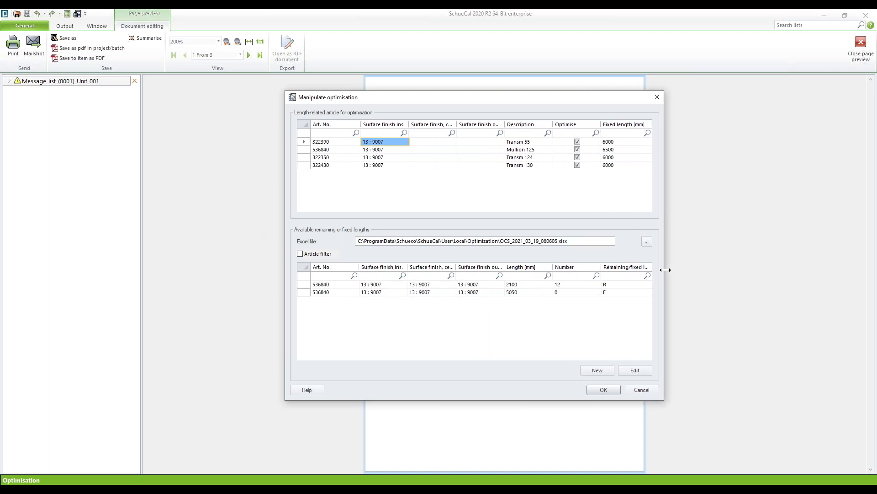
left_click(600, 268)
left_click_drag(594, 273, 591, 267)
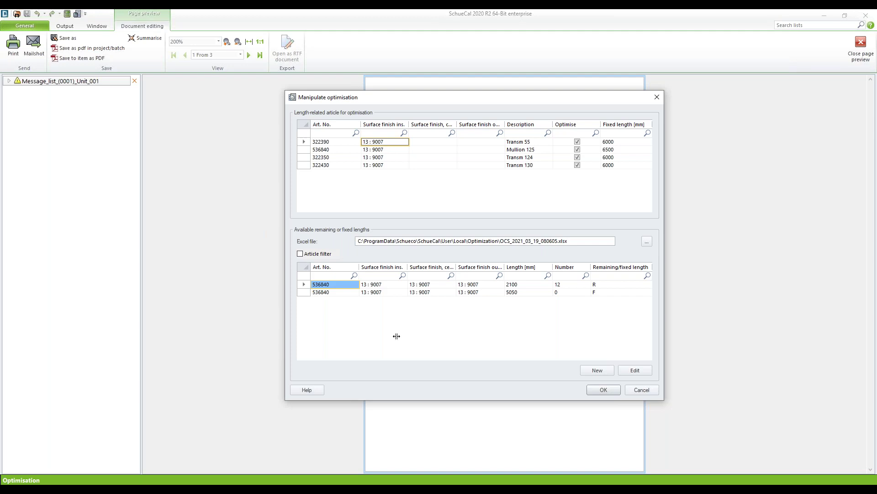
left_click(601, 390)
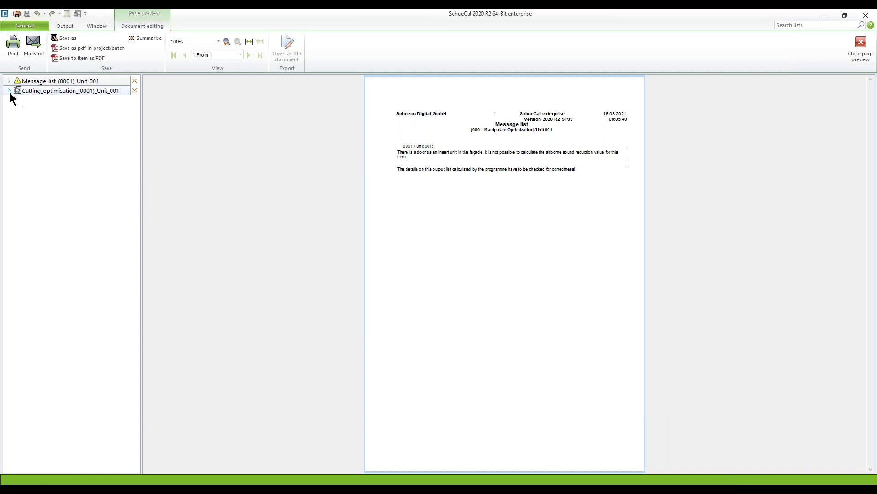
Open the Cutting optimisation list of Unit 001 and examine the bar length and cuts of article 536840 on page 2.
left_click(8, 90)
left_click(39, 131)
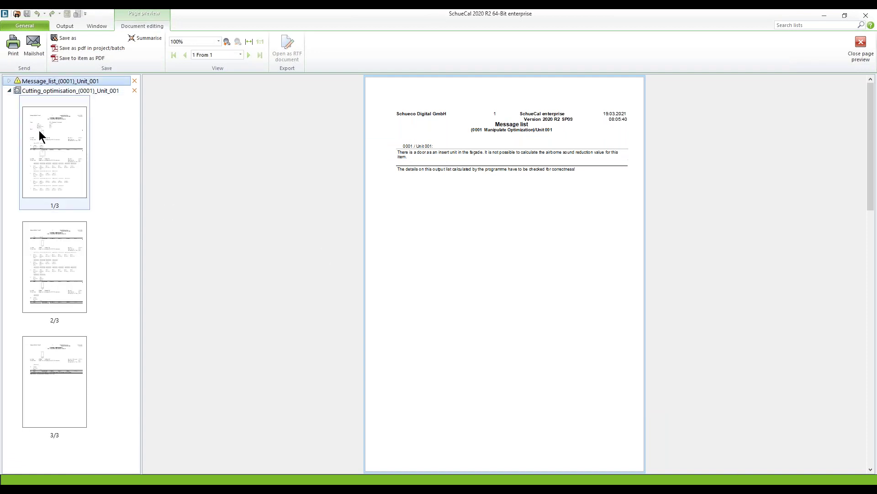
left_click(228, 41)
scroll(526, 243, "up", 3)
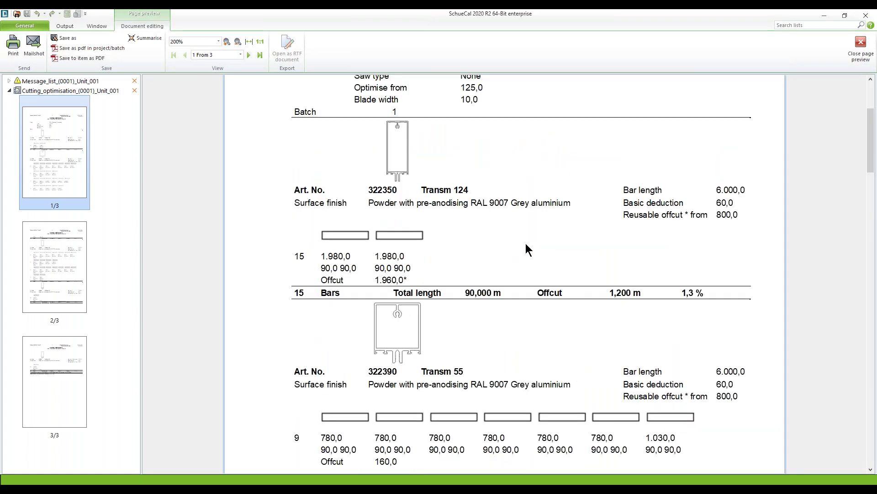
scroll(526, 244, "up", 1)
scroll(525, 243, "down", 3)
scroll(526, 243, "down", 7)
scroll(525, 243, "down", 10)
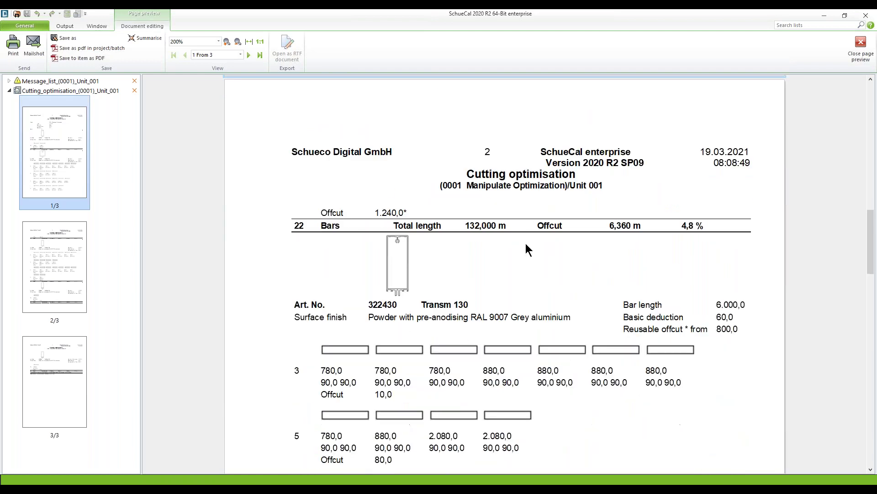
scroll(526, 244, "down", 10)
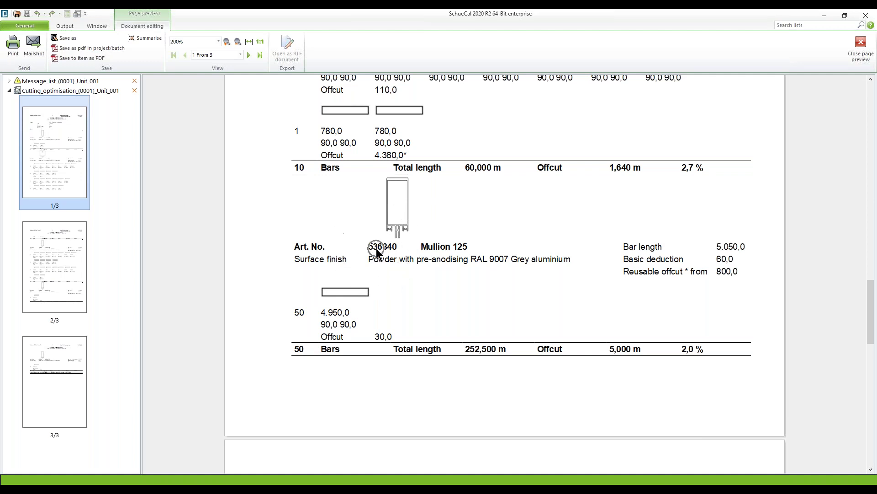
left_click(734, 248)
left_click(334, 316)
scroll(410, 290, "down", 3)
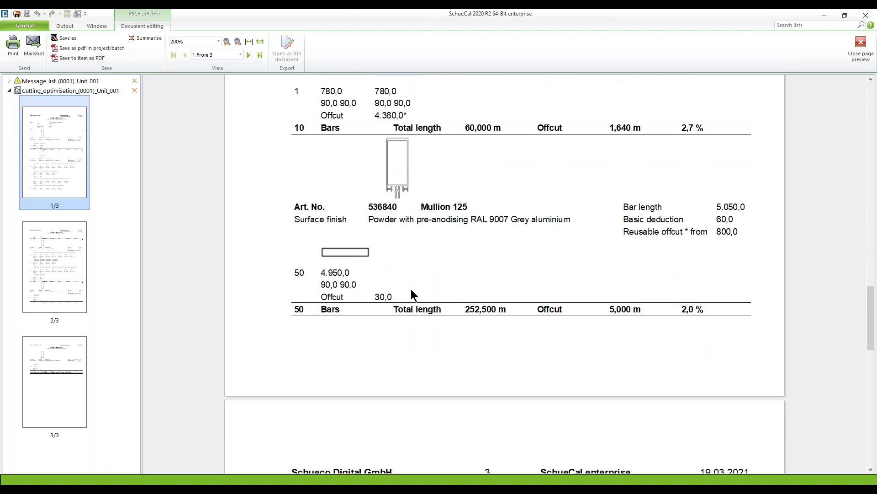
Examine the from-stock bar length and number of bars for article 536840 on page 3, and close the page preview.
scroll(410, 289, "down", 7)
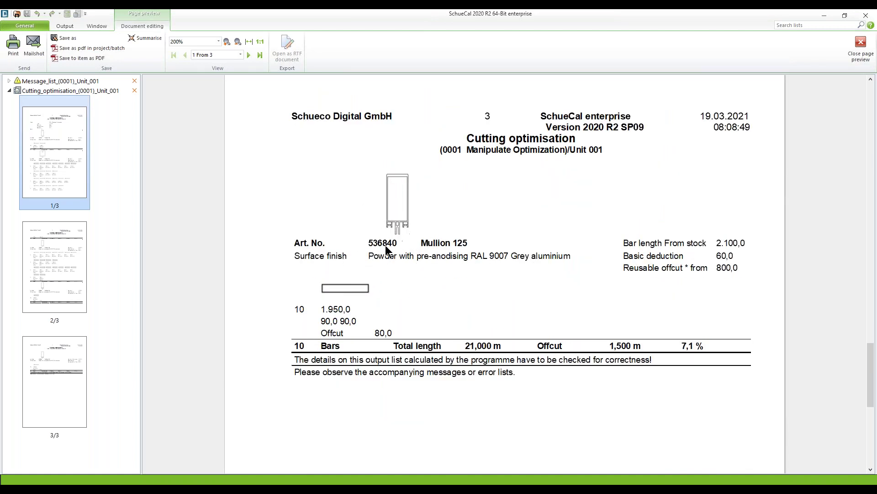
left_click(733, 247)
left_click(732, 247)
left_click(733, 247)
left_click(325, 312)
left_click(300, 311)
left_click(300, 311)
left_click(304, 312)
left_click(305, 313)
left_click(304, 313)
left_click(305, 314)
left_click(305, 313)
left_click(305, 313)
scroll(509, 280, "up", 2)
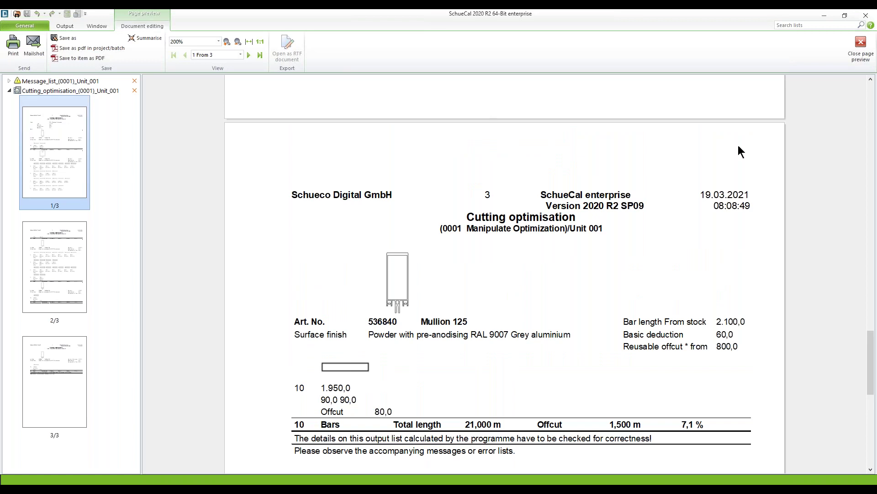
left_click(861, 45)
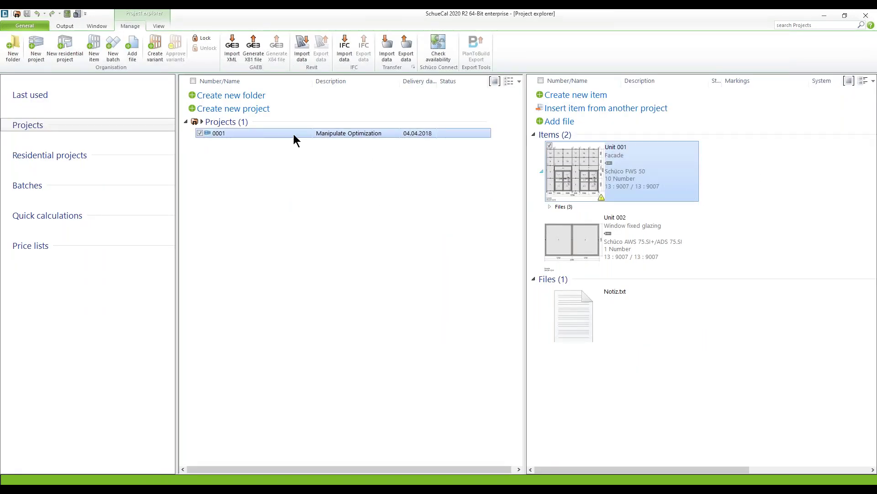
Start the bulk quantity list output for Unit 001, accepting the existing output options.
left_click(73, 26)
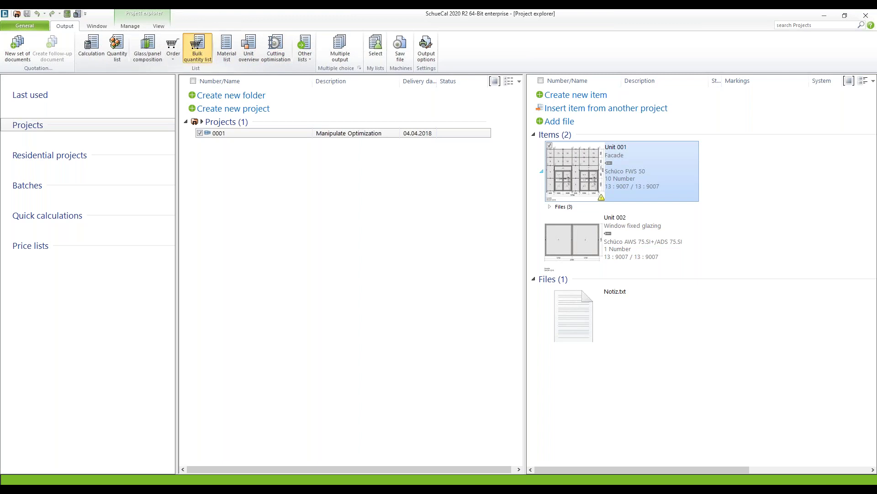
left_click(197, 44)
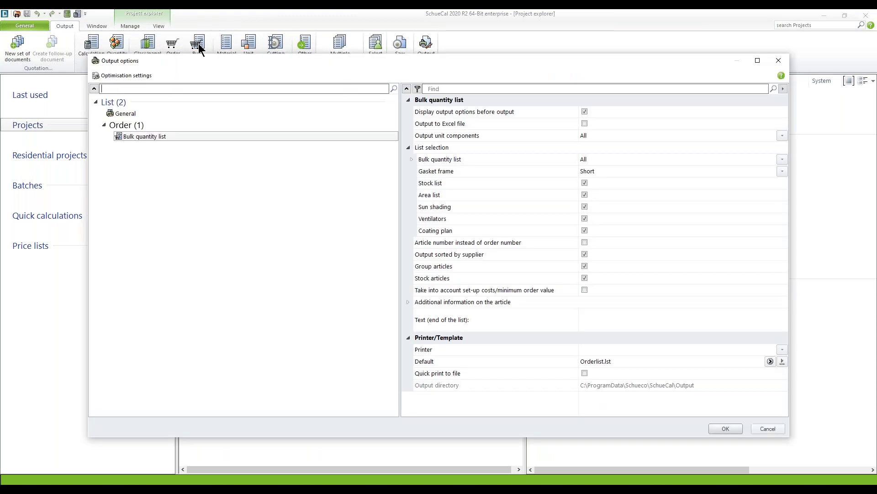
left_click(730, 427)
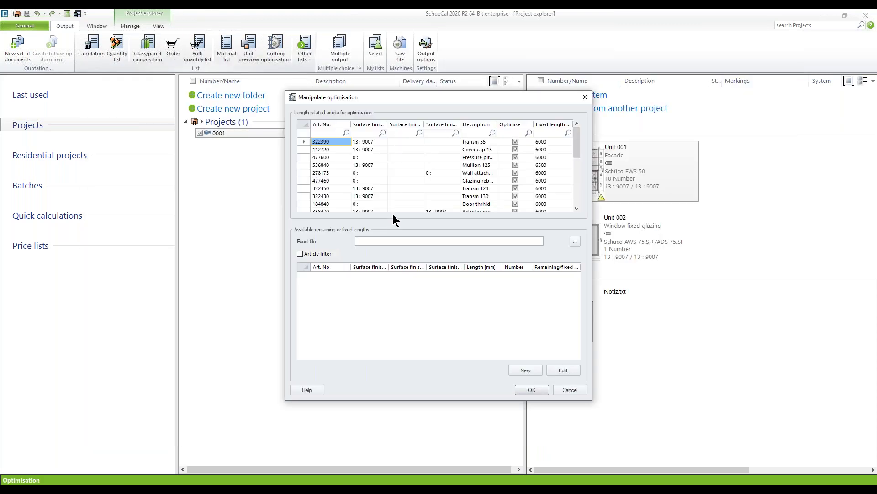
Load OCS_2021_03_19_080605.xlsx as the available remaining or fixed lengths and run the bulk quantity list output.
left_click(575, 242)
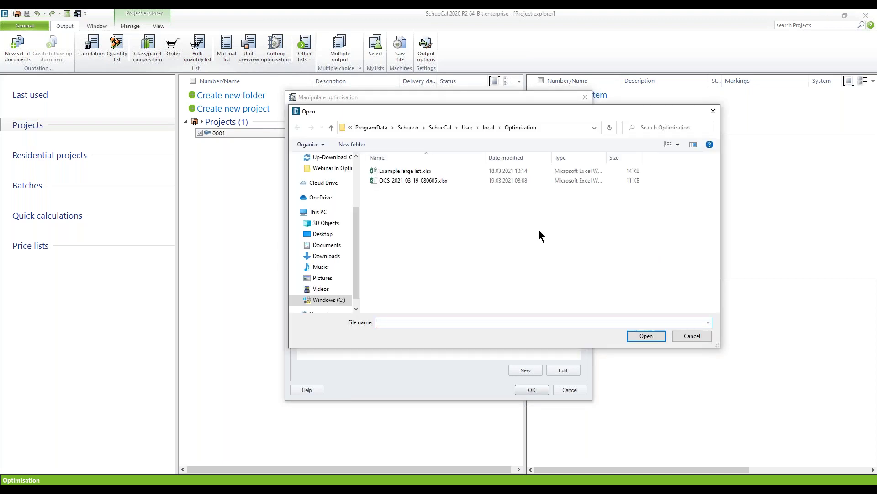
left_click(438, 181)
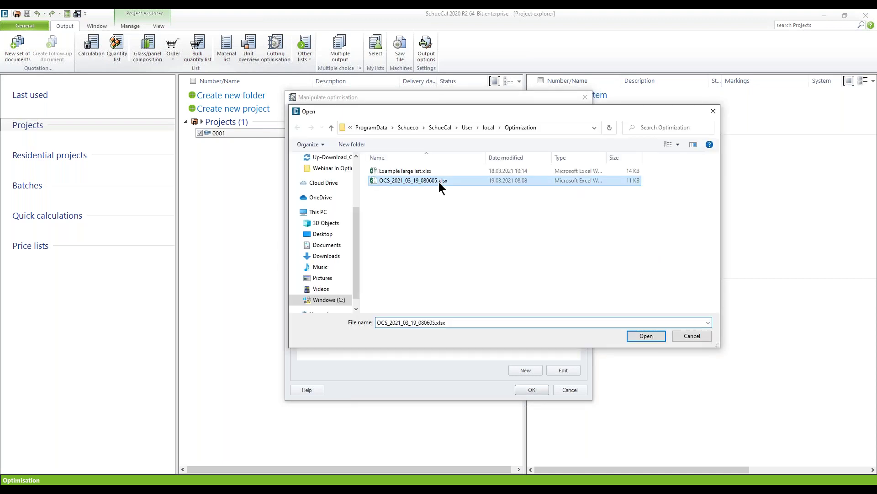
left_click(645, 336)
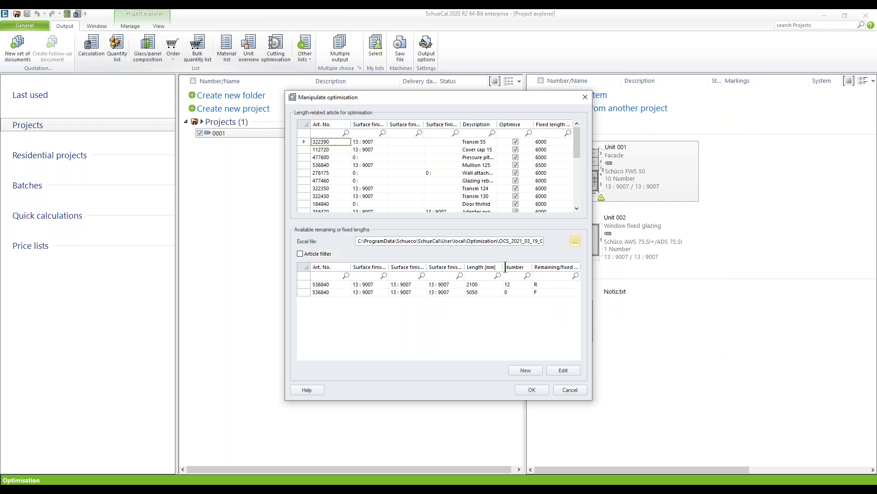
left_click(532, 389)
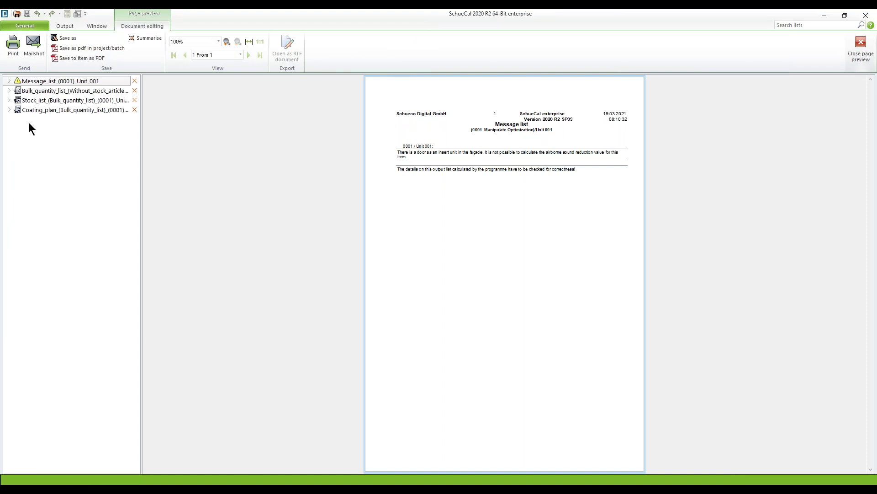
Open the bulk quantity list without stock articles and examine the number, delivery length and marking of Mullion 125, article 536840.
left_click(9, 91)
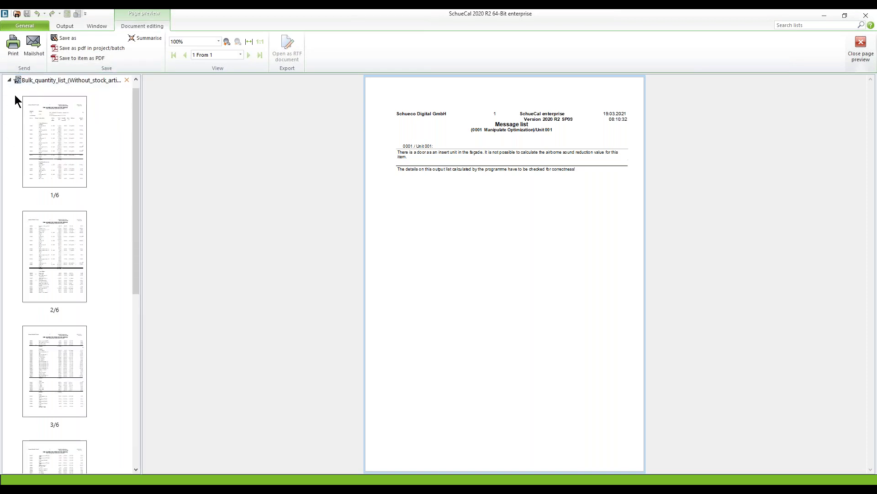
left_click(224, 41)
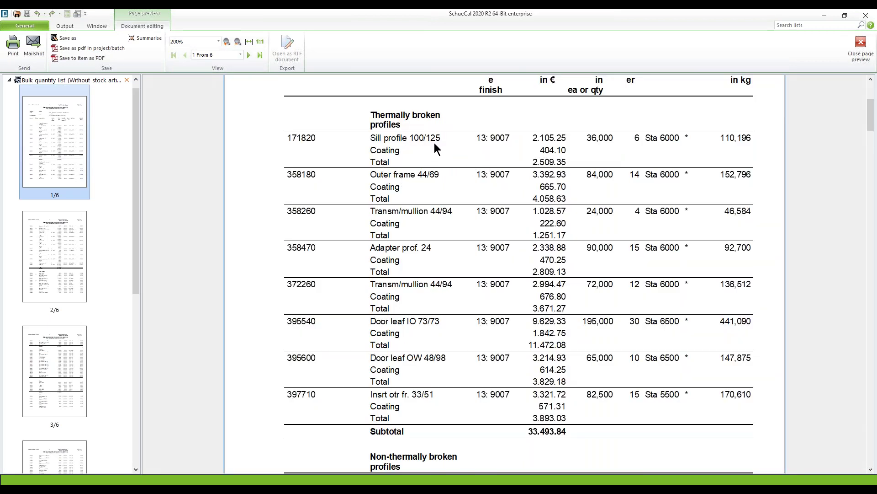
scroll(435, 131, "up", 2)
scroll(434, 130, "down", 5)
scroll(434, 128, "down", 5)
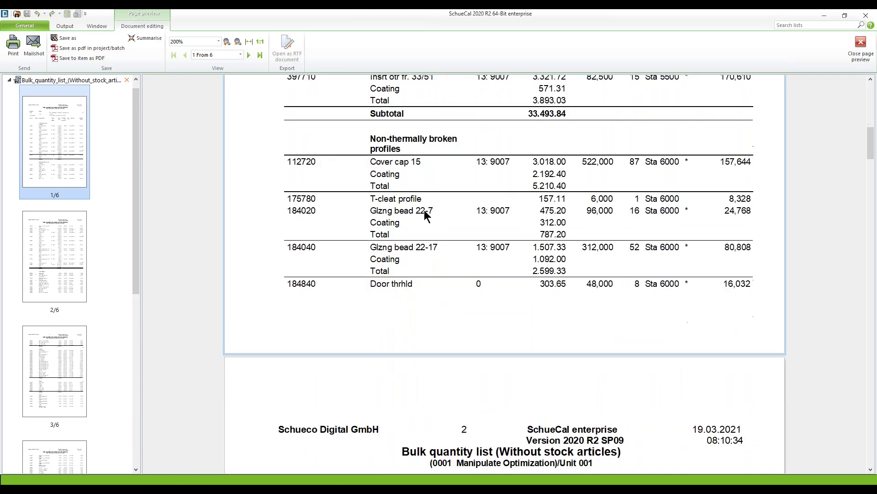
scroll(424, 210, "down", 11)
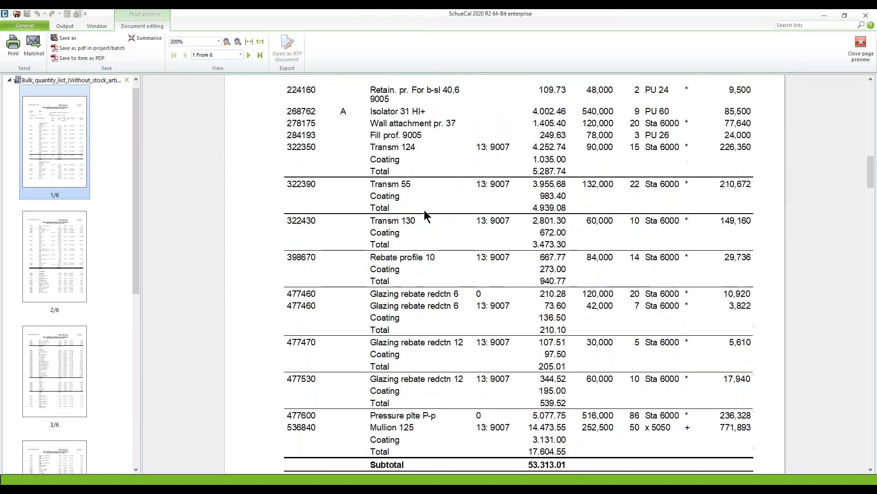
scroll(424, 210, "down", 2)
left_click(306, 349)
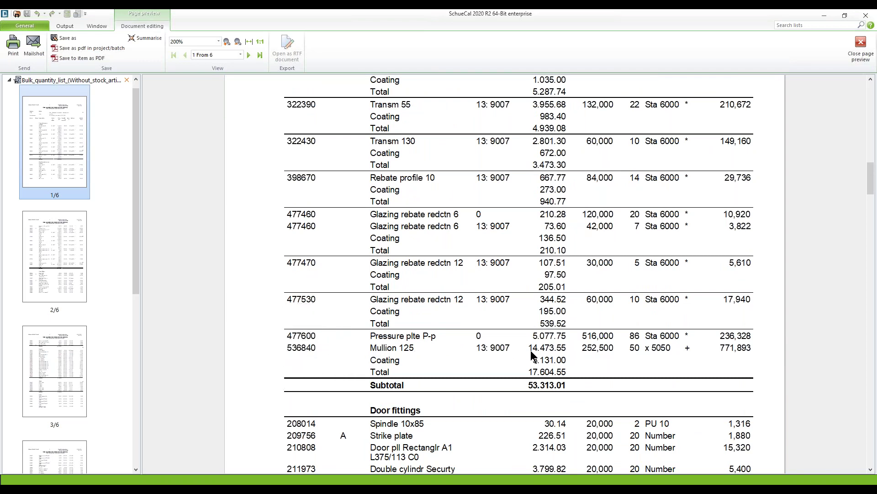
left_click(634, 349)
left_click(649, 351)
left_click(688, 351)
left_click(688, 352)
Examine the number and delivery length of article 536840 in the stock list, and close the page preview.
left_click(8, 81)
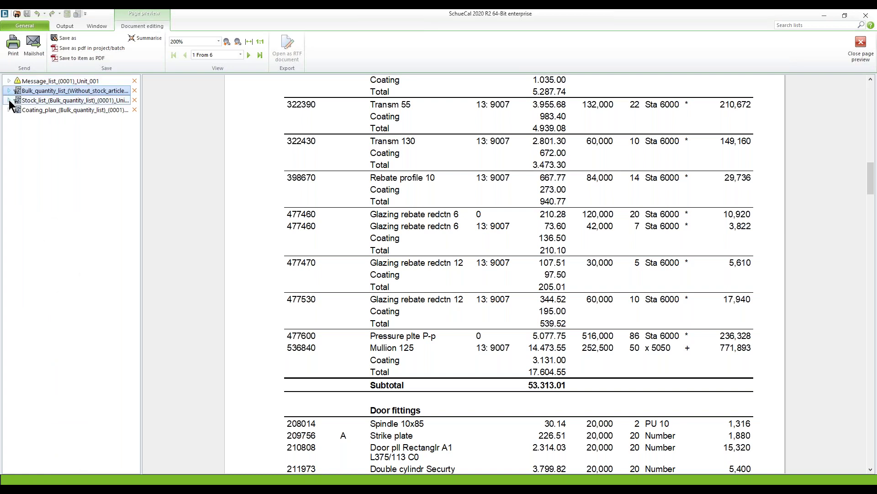
left_click(9, 100)
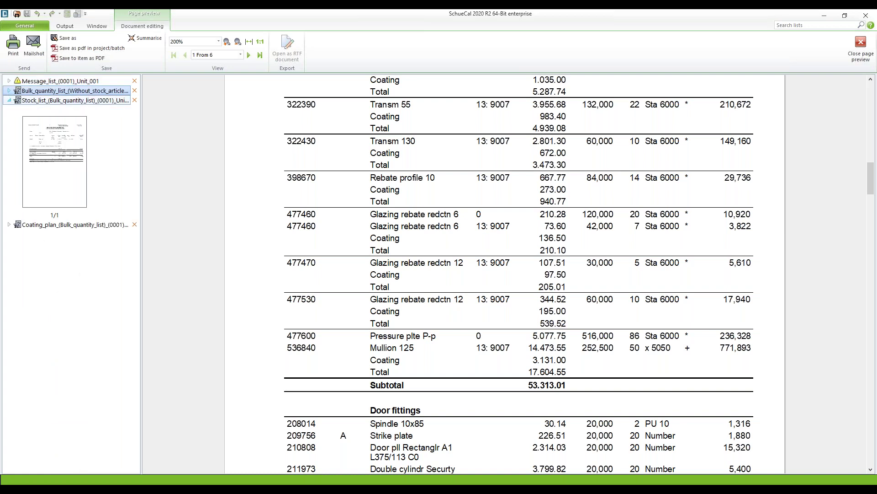
left_click(43, 143)
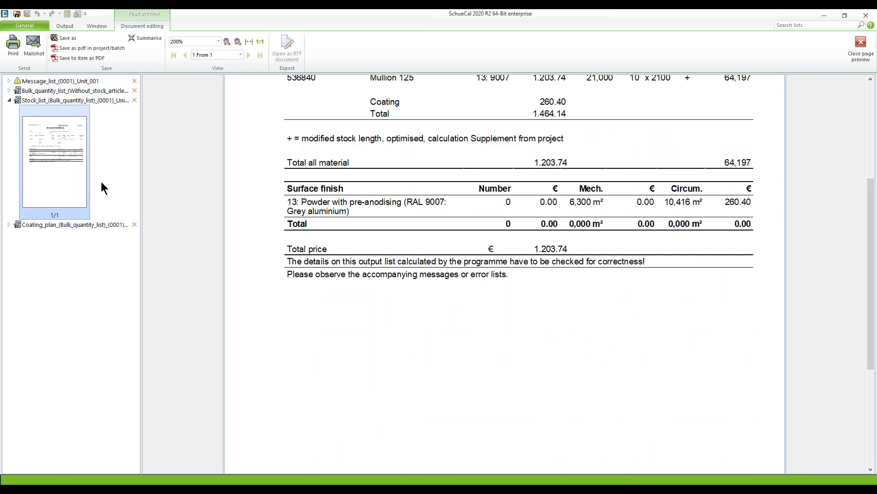
scroll(349, 173, "up", 3)
scroll(350, 174, "up", 2)
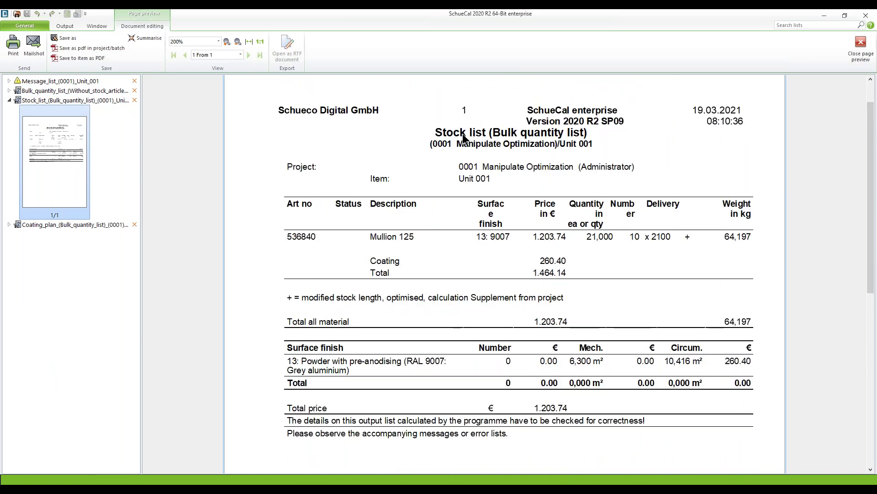
left_click(533, 131)
left_click(309, 238)
left_click(638, 237)
left_click(654, 236)
left_click(78, 87)
left_click(860, 48)
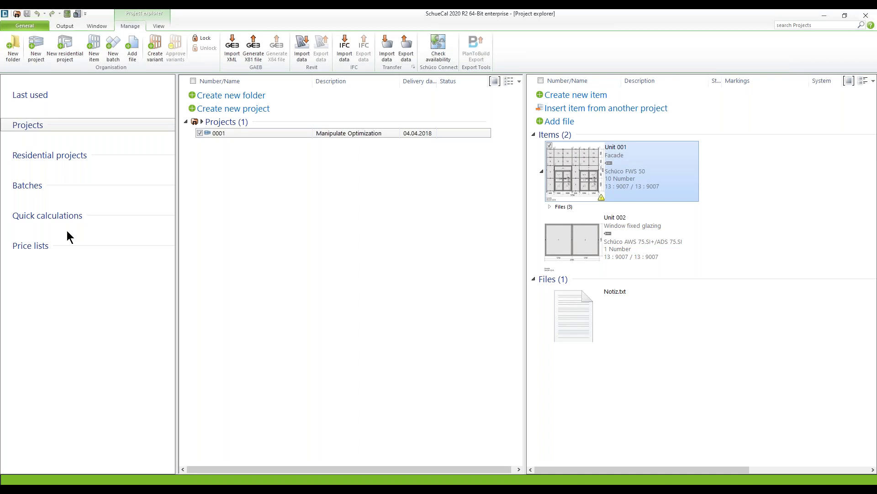
Start the cutting optimisation output for Unit 001, accepting the existing output options.
left_click(64, 27)
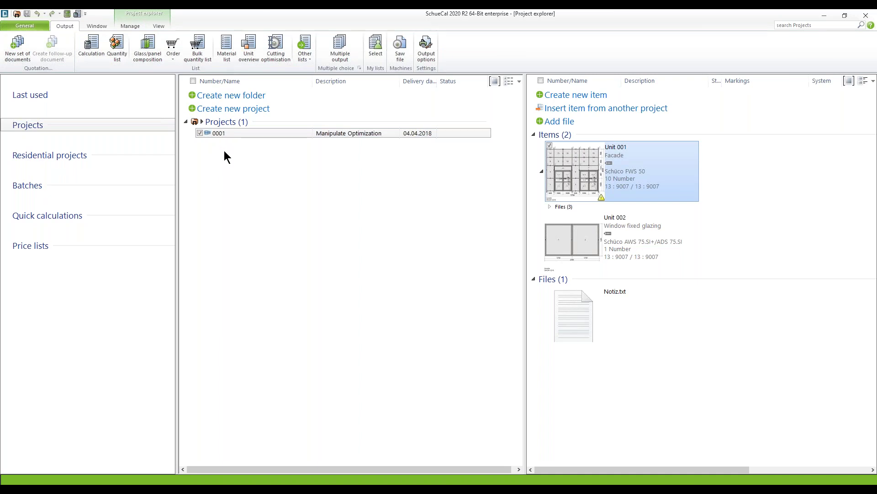
left_click(275, 48)
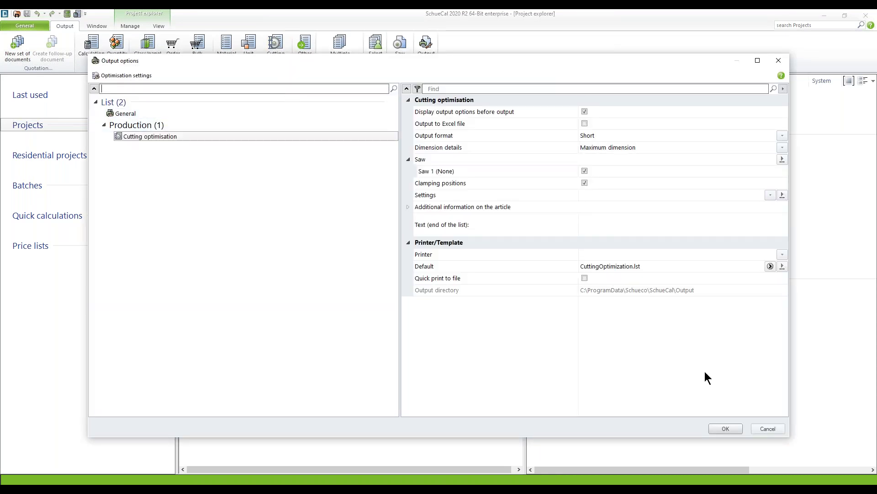
left_click(725, 428)
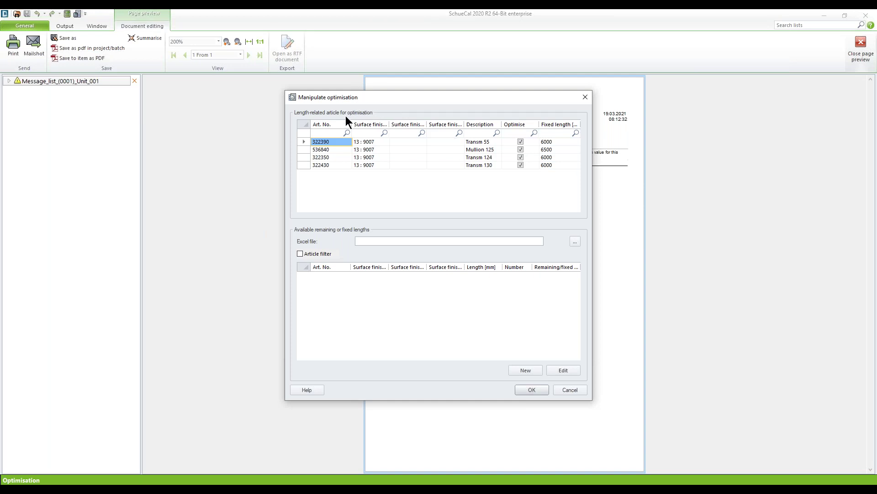
Load Example large list.xlsx as the available remaining or fixed lengths and turn on the article filter.
left_click(575, 240)
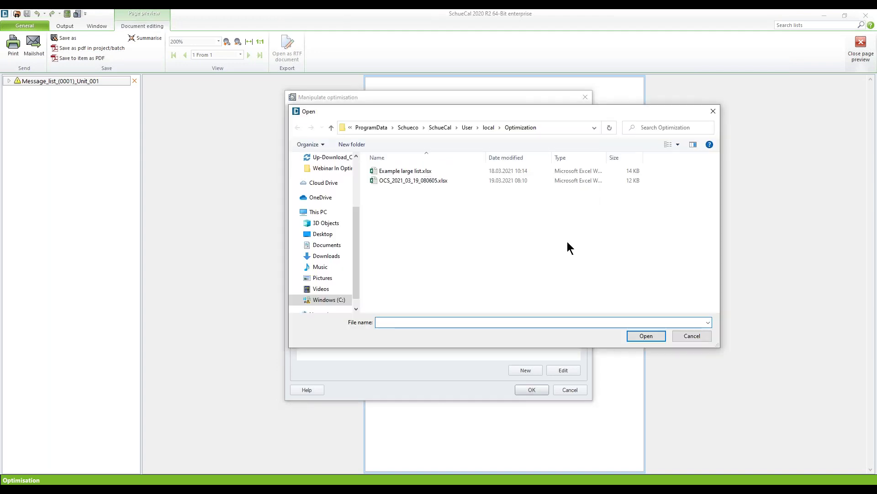
left_click(394, 171)
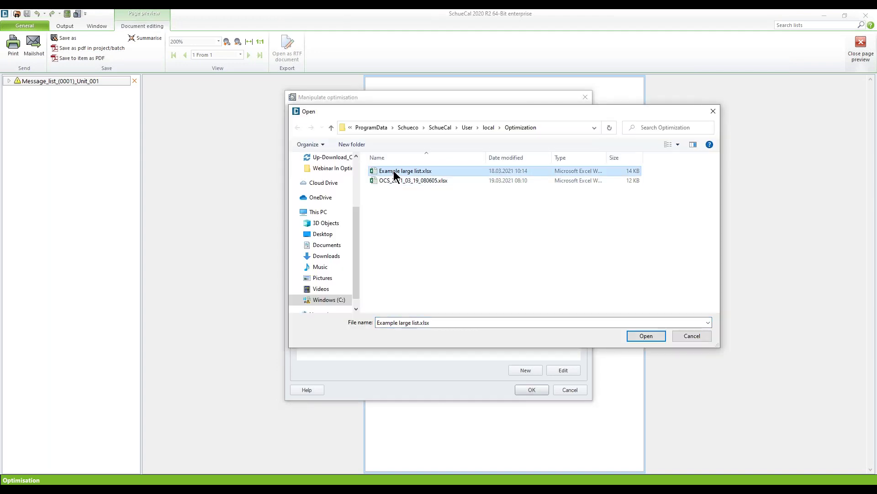
left_click(645, 336)
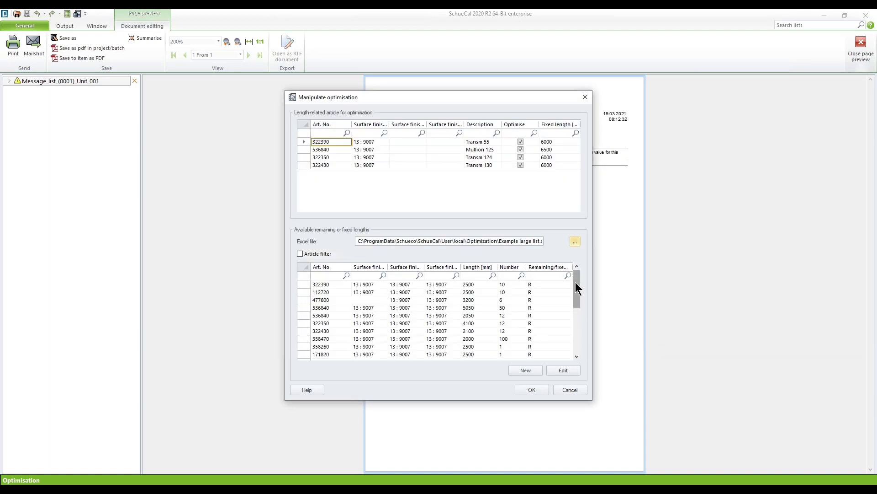
mouse_move(576, 284)
left_mouse_down()
mouse_move(577, 334)
mouse_move(577, 278)
left_mouse_up()
mouse_move(574, 287)
left_mouse_down()
mouse_move(575, 342)
mouse_move(575, 289)
left_mouse_up()
left_click(339, 141)
left_click(301, 253)
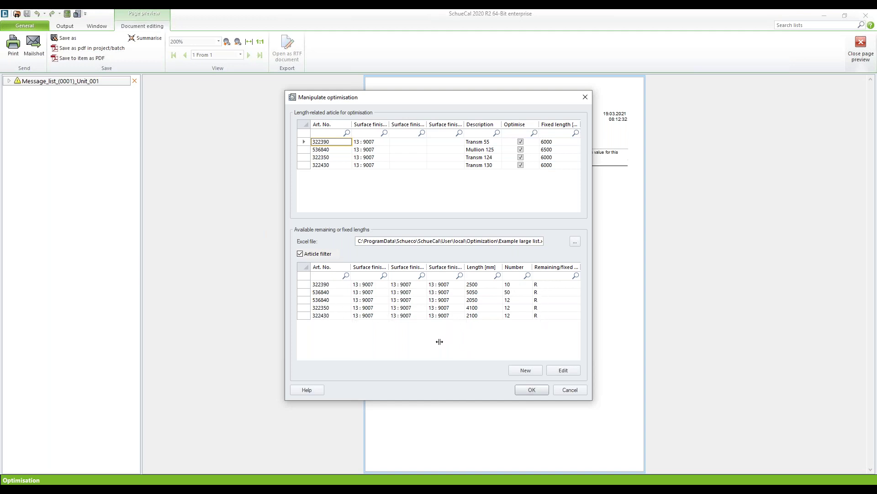
Run the optimisation with the filtered list, compare the dated report sheets in the Excel workbook Example large list.xlsx, and minimise the workbook.
left_click(535, 390)
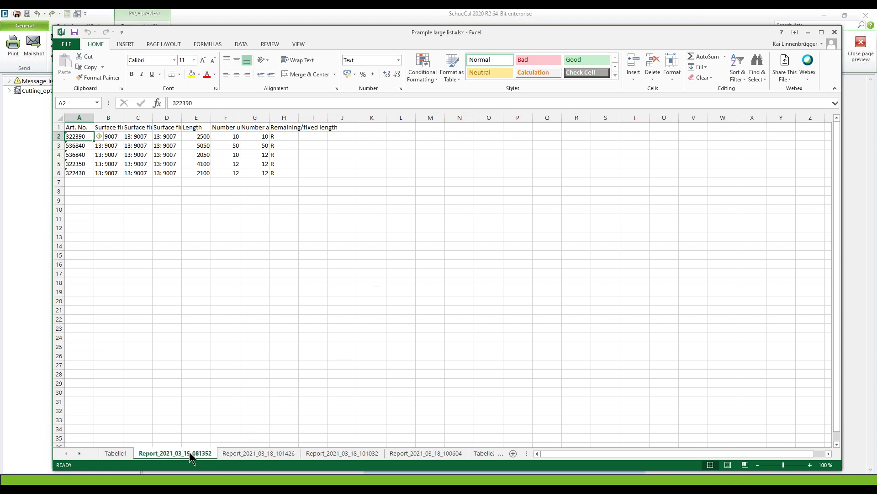
left_click(227, 455)
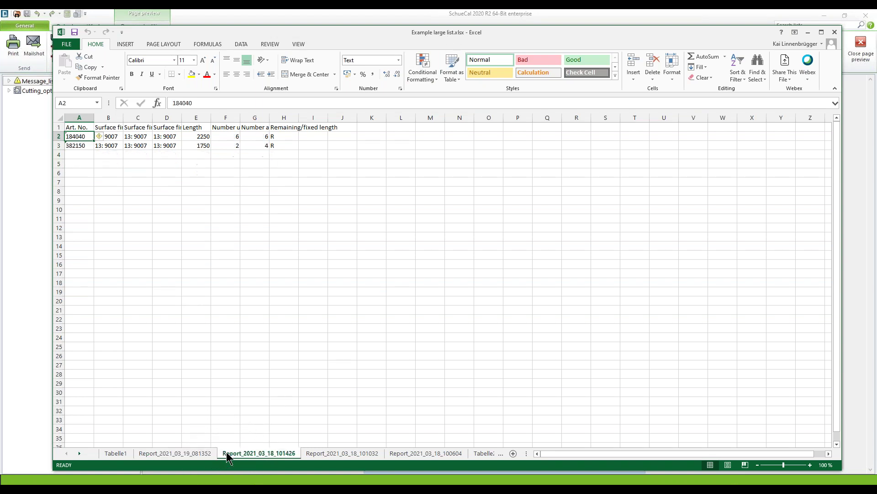
left_click(210, 455)
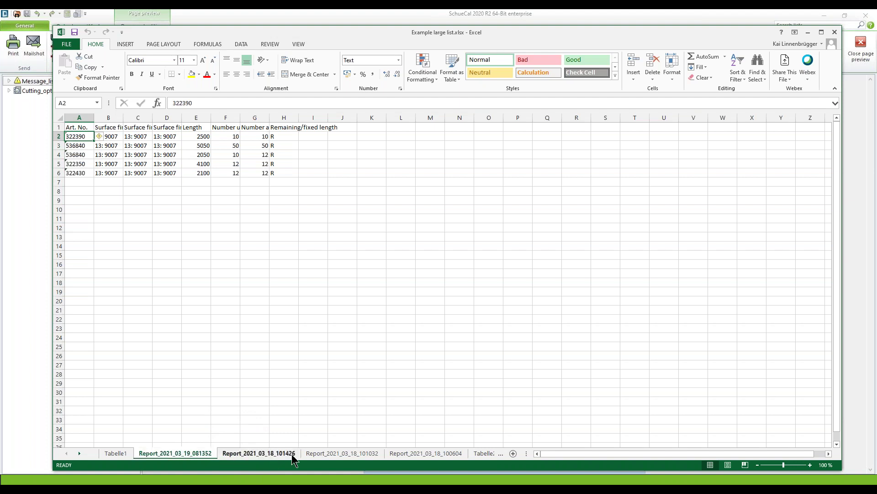
left_click(330, 455)
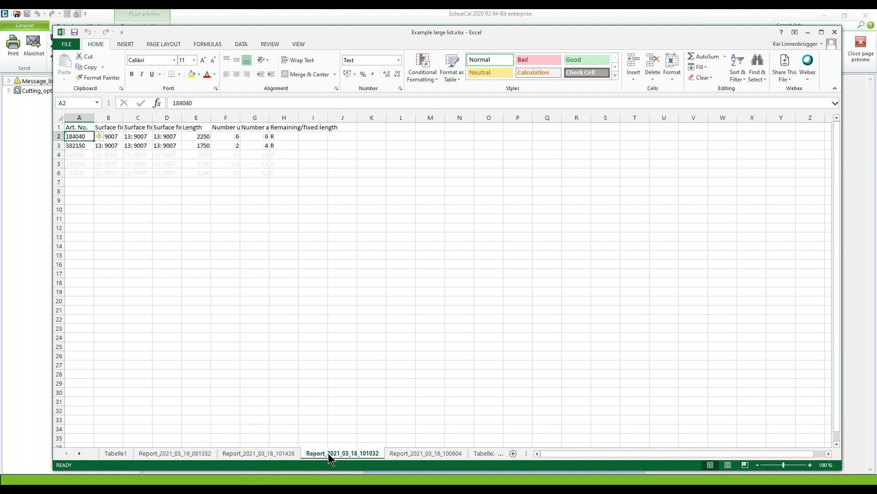
left_click(393, 454)
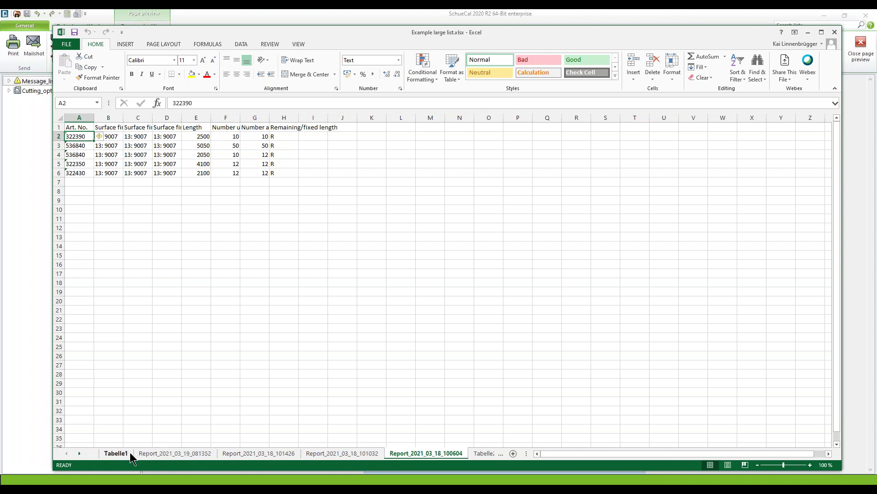
left_click(148, 454)
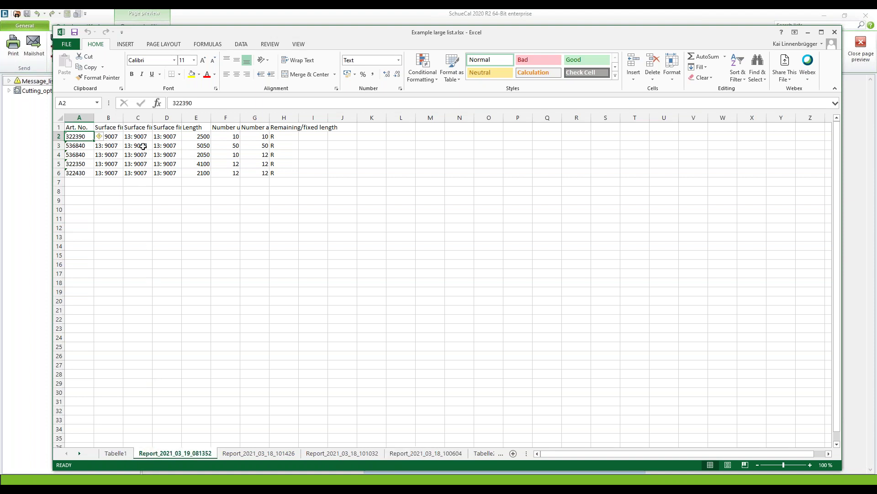
left_click(810, 31)
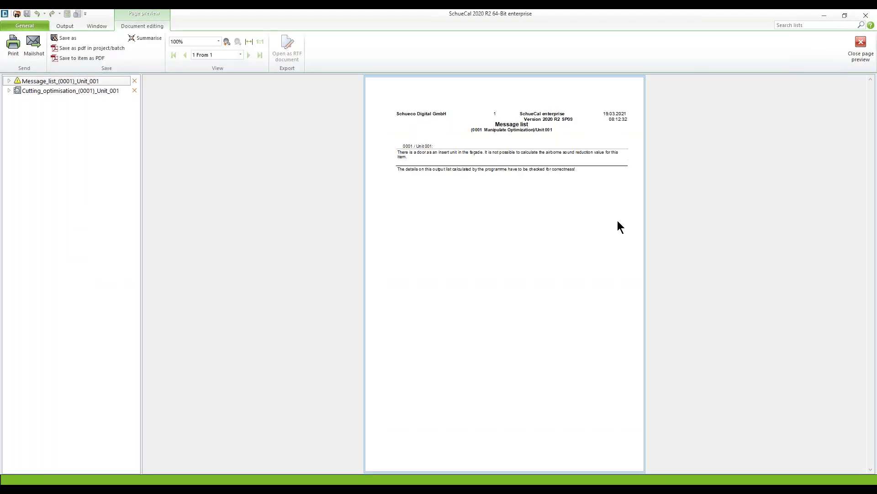
Open the cutting optimisation list for Unit 001 and examine the bar lengths from stock, especially for Mullion 125, article 536840.
left_click(8, 91)
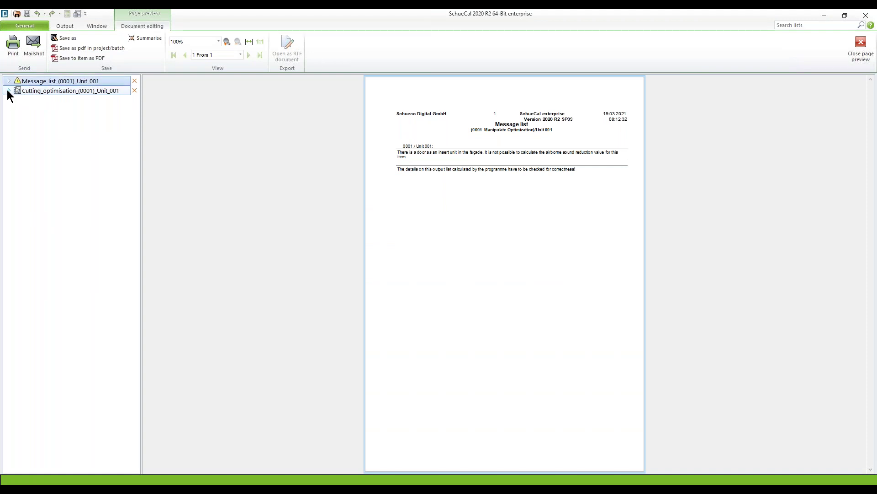
left_click(53, 149)
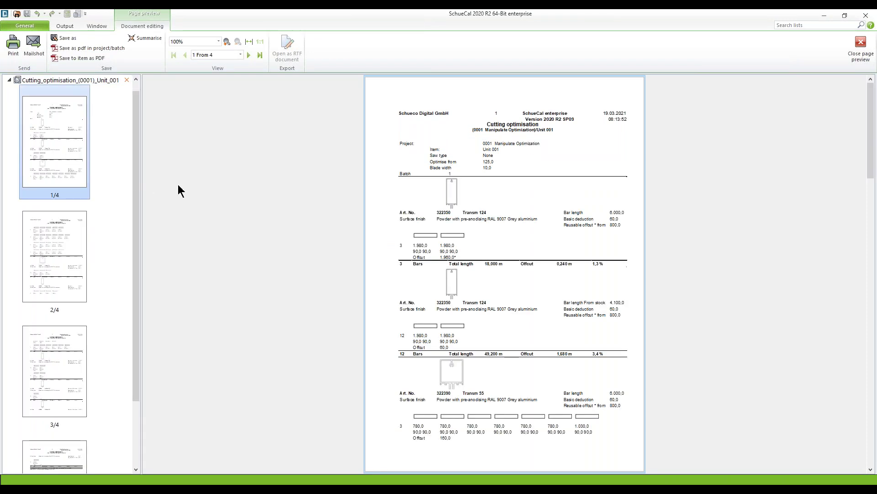
left_click(227, 41)
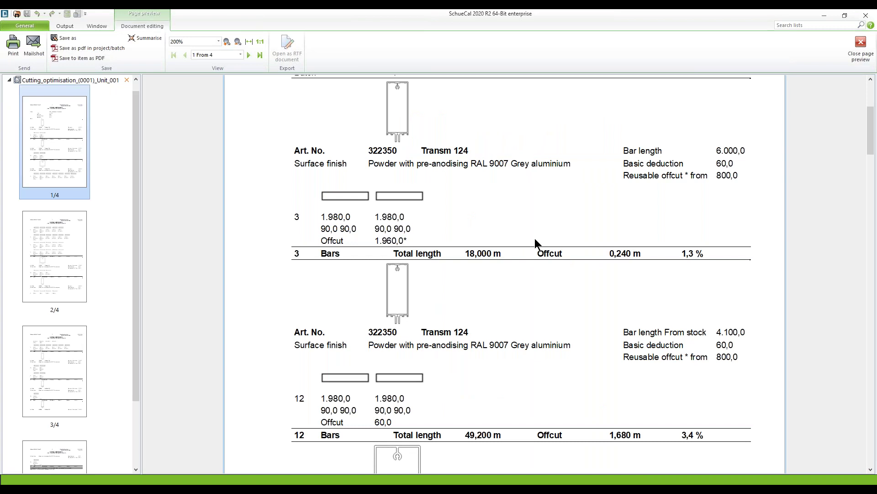
scroll(535, 237, "down", 8)
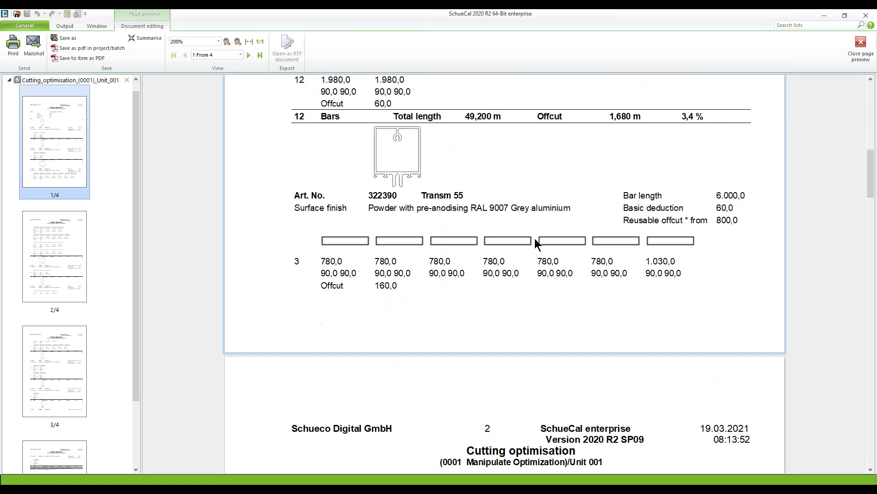
scroll(535, 239, "down", 8)
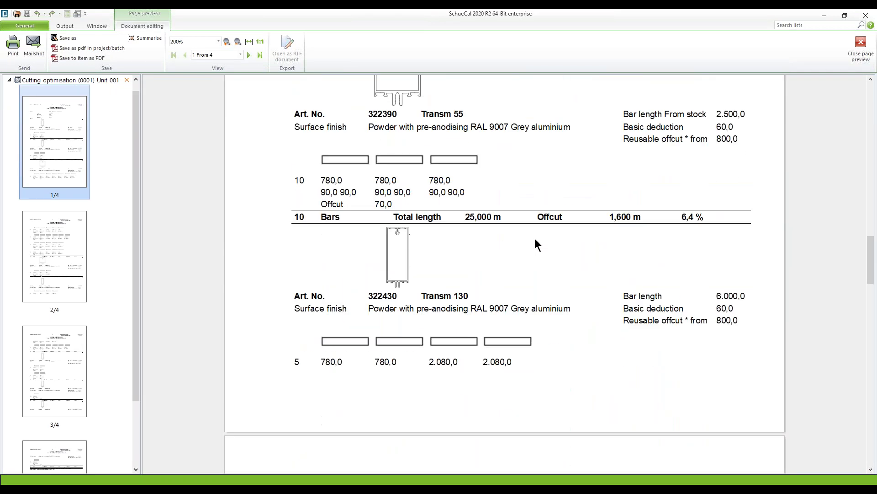
scroll(535, 245, "down", 7)
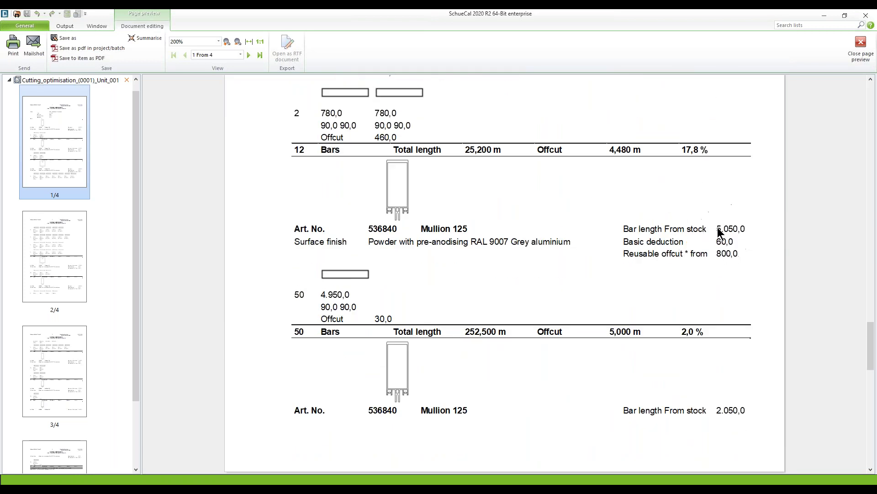
scroll(540, 294, "down", 3)
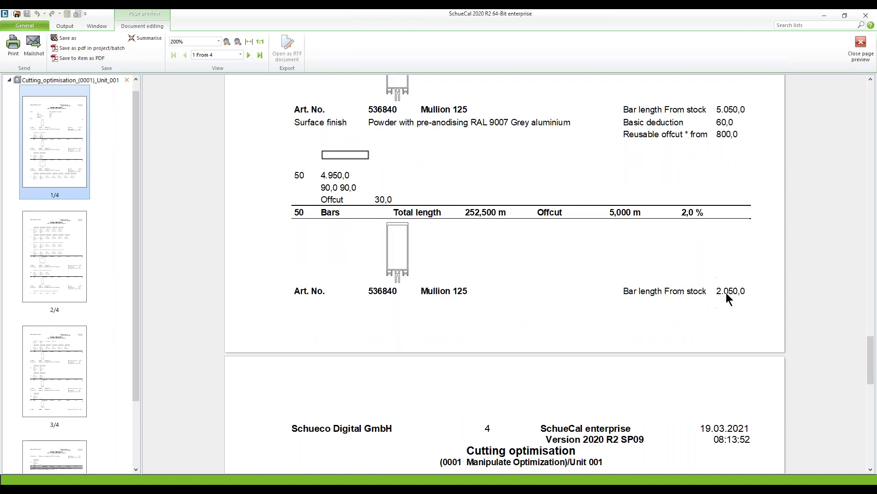
scroll(726, 299, "up", 2)
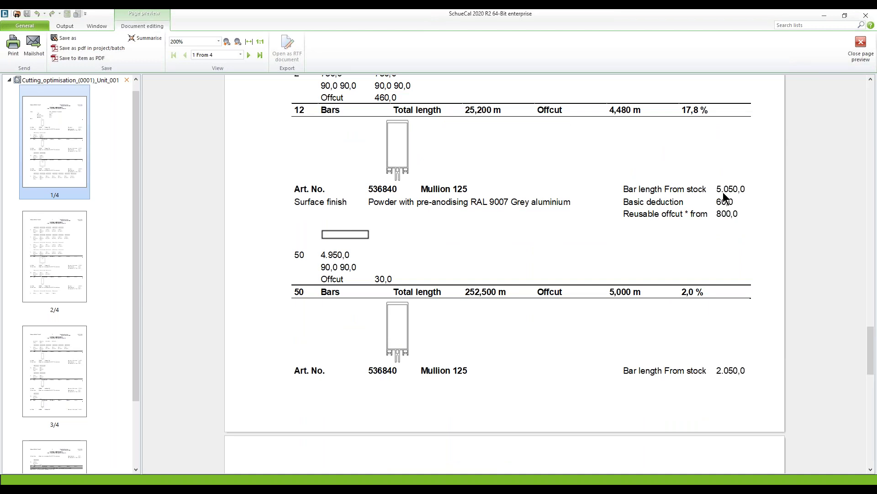
scroll(649, 330, "down", 4)
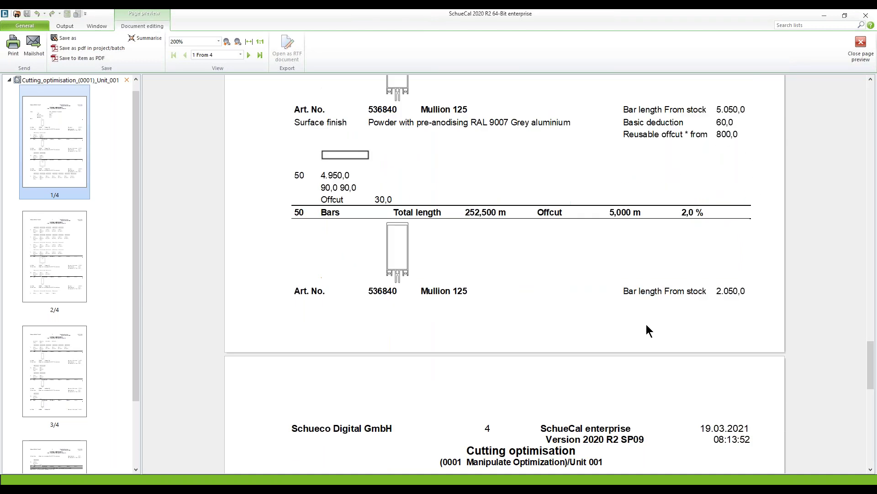
scroll(649, 330, "down", 3)
scroll(530, 302, "up", 4)
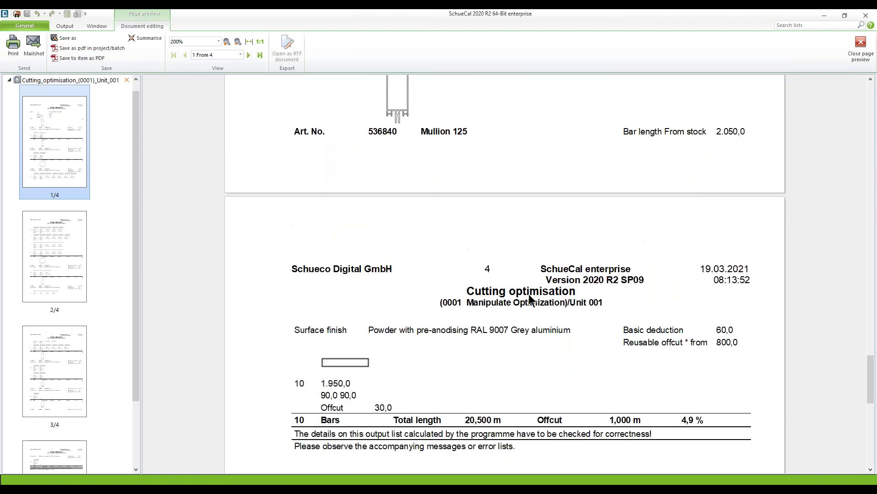